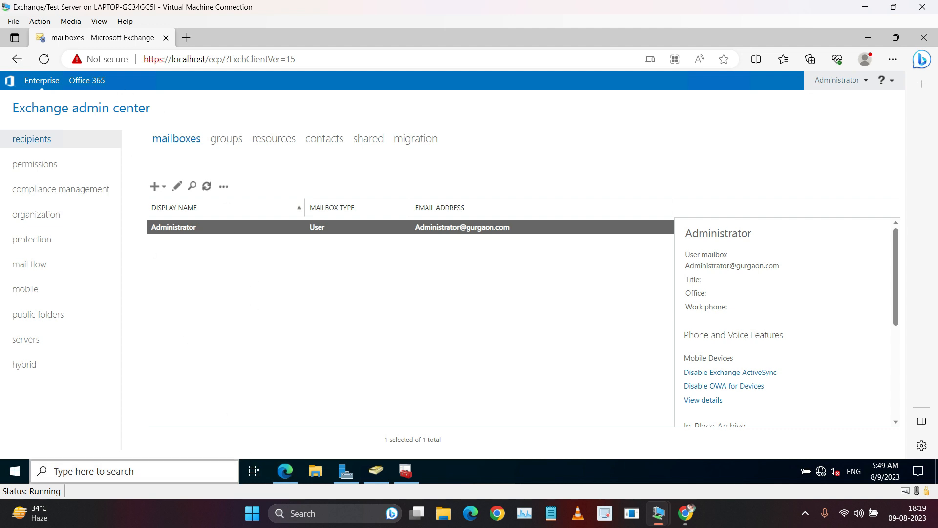
left_click(187, 468)
type("excha")
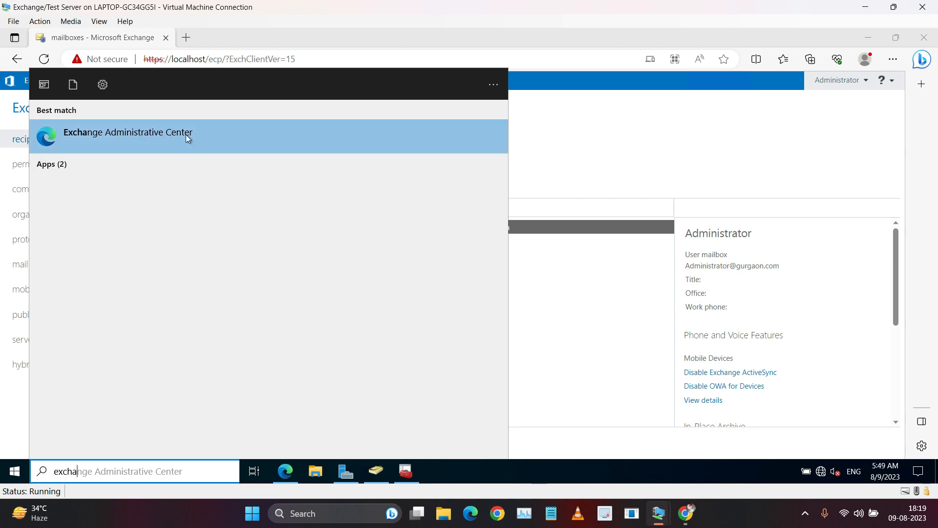
left_click(581, 161)
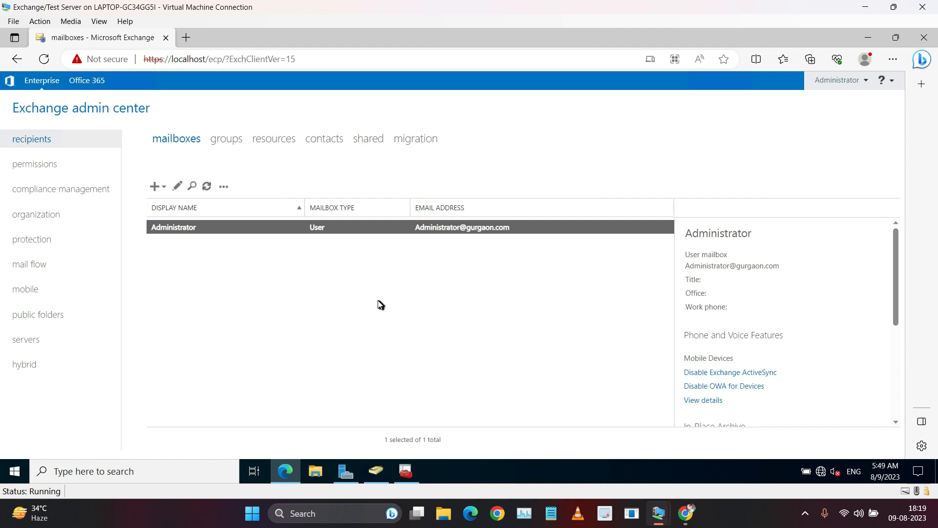
Step: Open the Administrator mailbox's properties, and view the Administrator account's properties in Active Directory Users and Computers on the PDC virtual machine
double_click(178, 228)
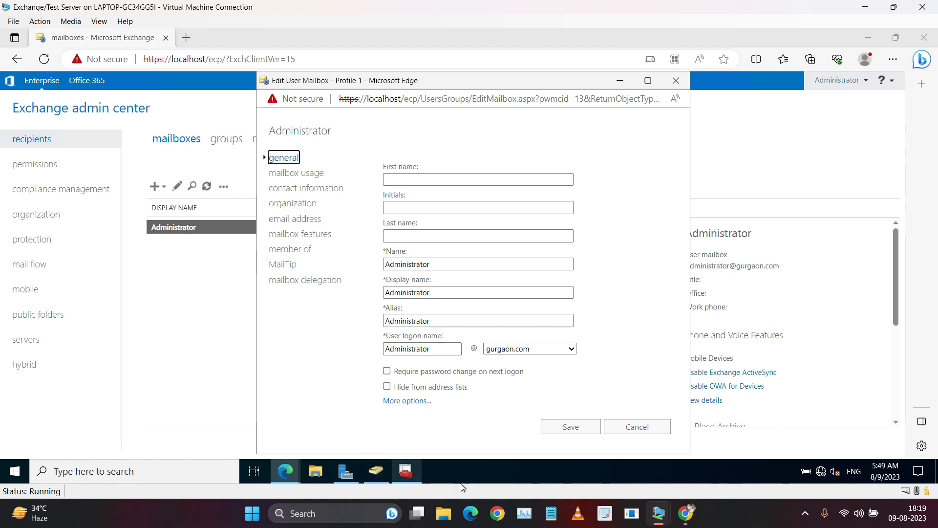
mouse_move(655, 513)
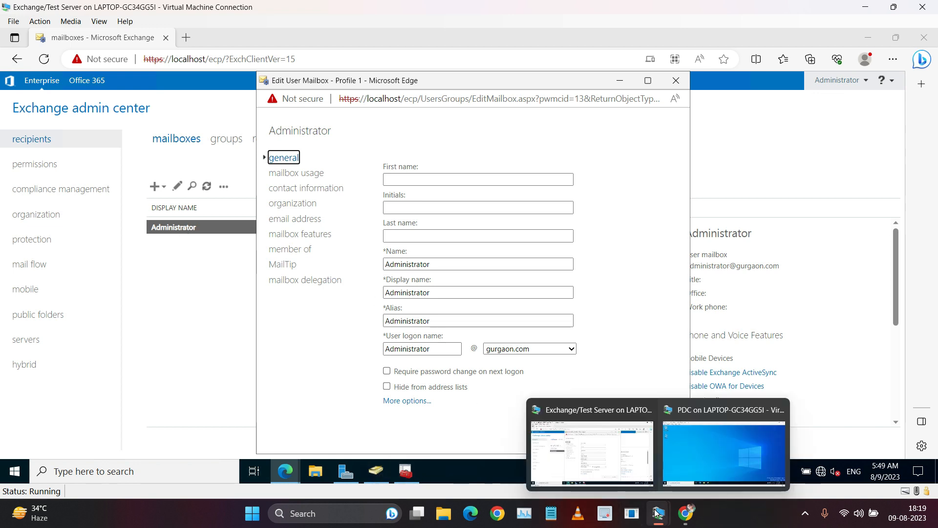
left_click(708, 436)
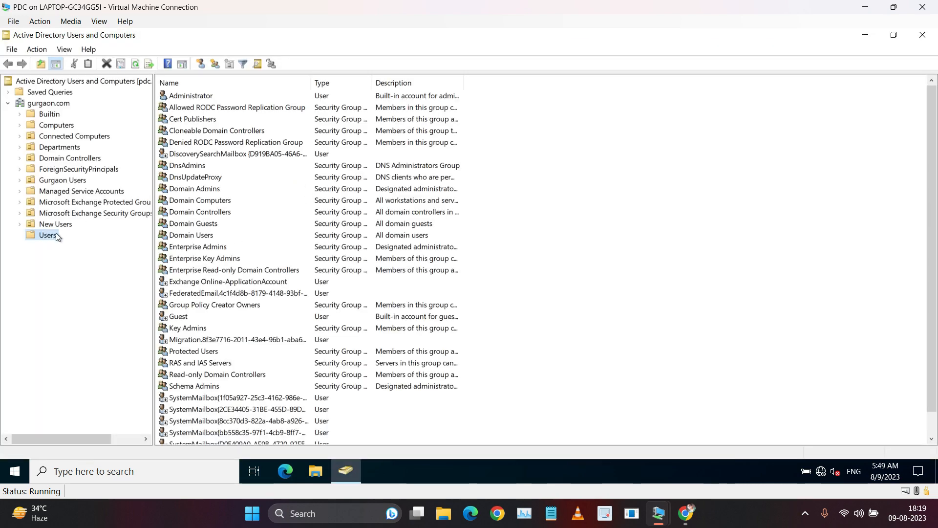
double_click(215, 98)
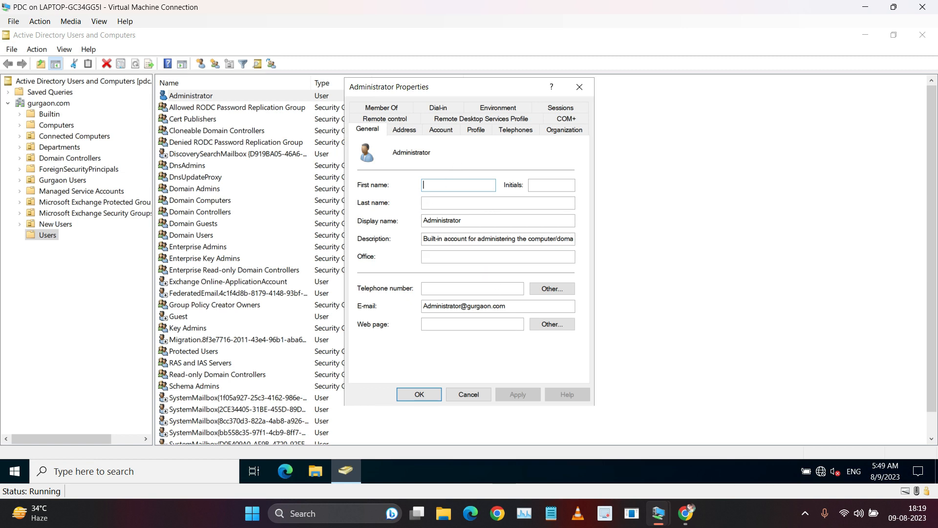
left_click(580, 88)
Step: Return to the Exchange/Test Server virtual machine and review the Administrator mailbox's general settings, including its additional options and mailbox database
mouse_move(658, 513)
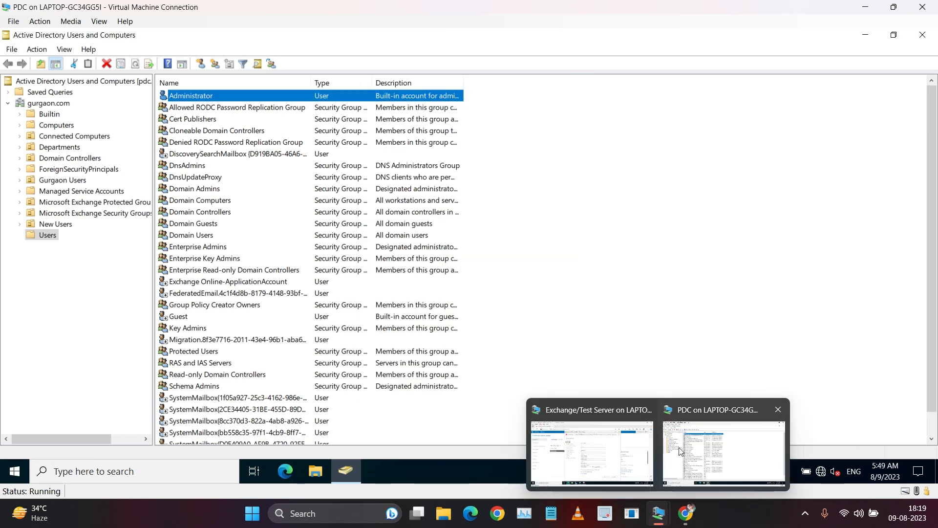
left_click(604, 442)
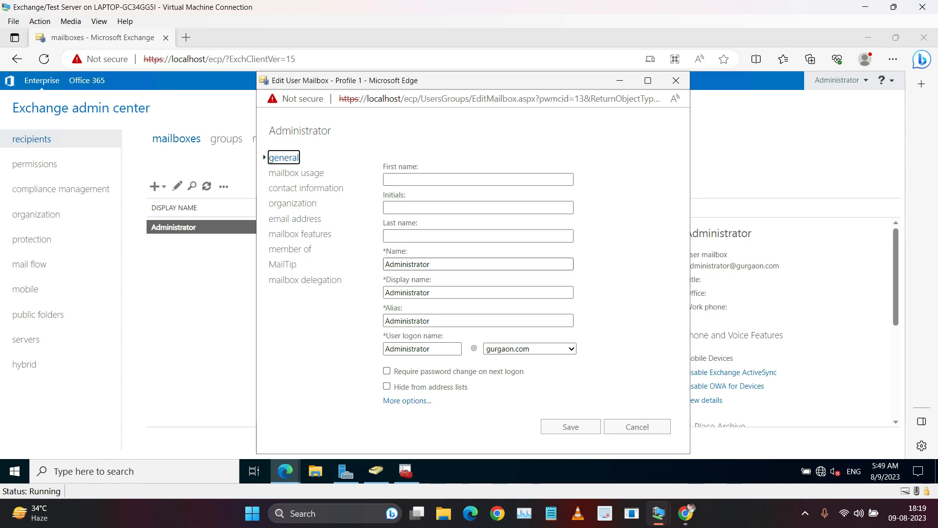
double_click(473, 264)
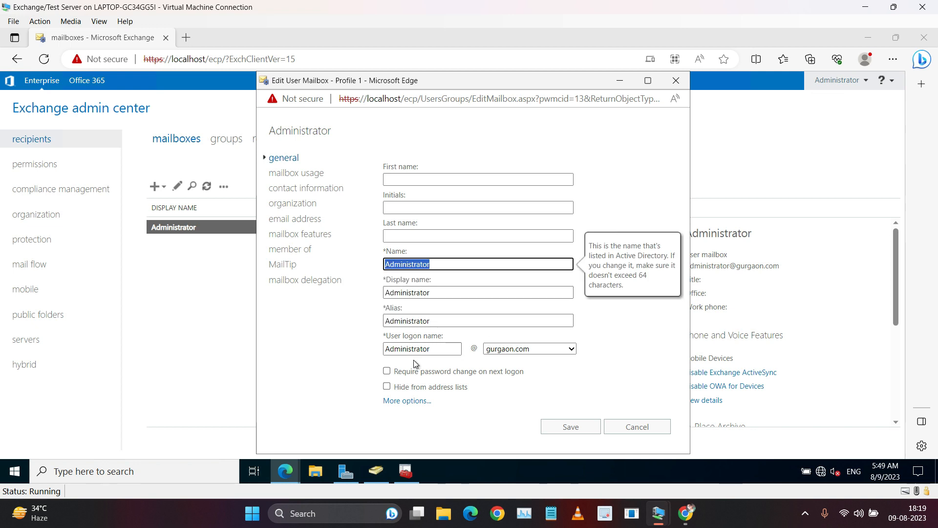
left_click(407, 401)
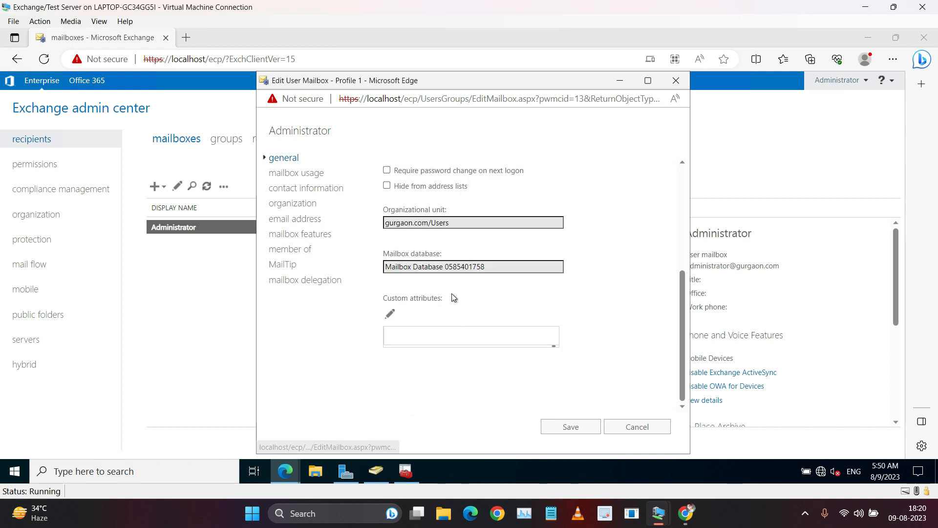
scroll(450, 288, "up", 2)
scroll(450, 289, "up", 1)
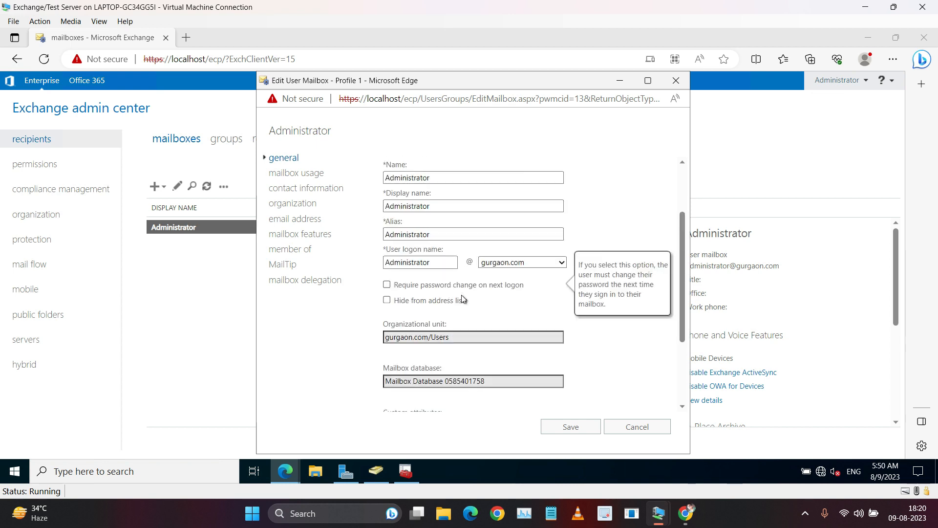
scroll(450, 288, "up", 2)
scroll(450, 288, "down", 1)
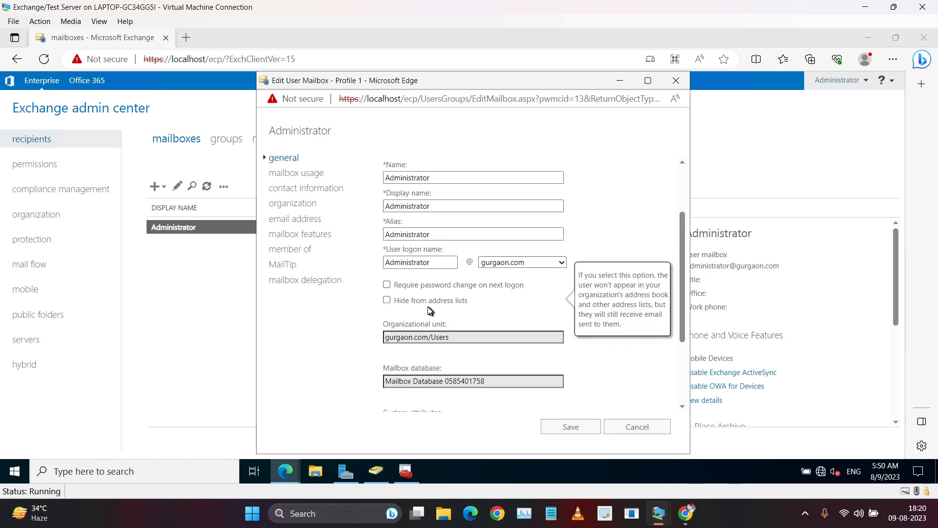
scroll(472, 340, "down", 2)
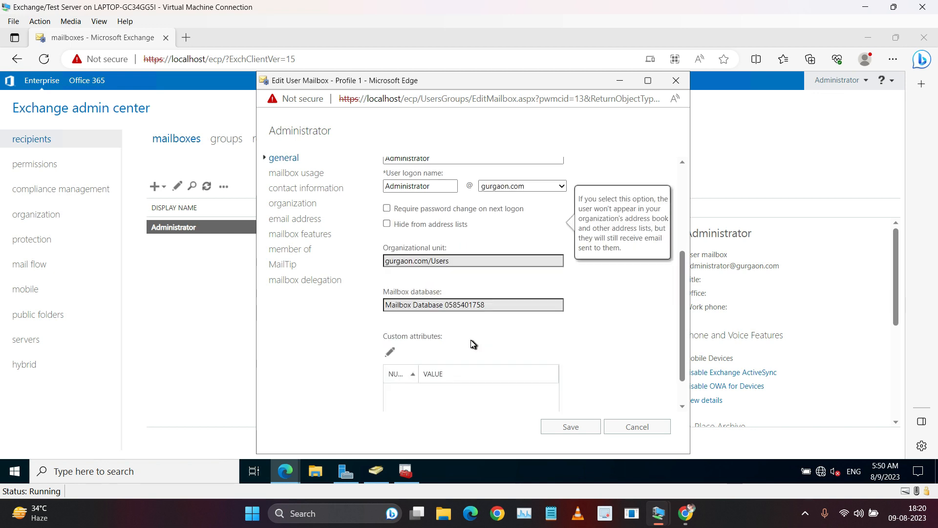
triple_click(403, 306)
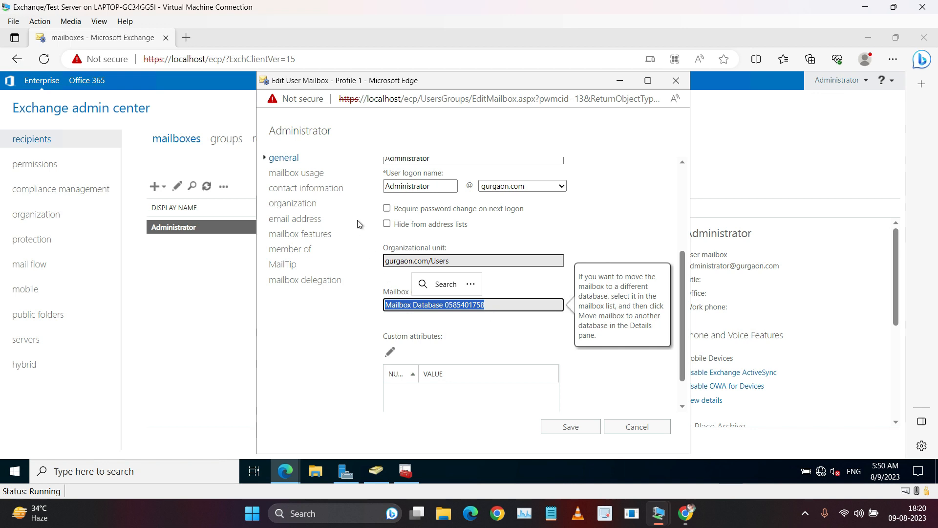
Step: Expand the mailbox usage options and choose to customize the quota settings for this mailbox
left_click(320, 174)
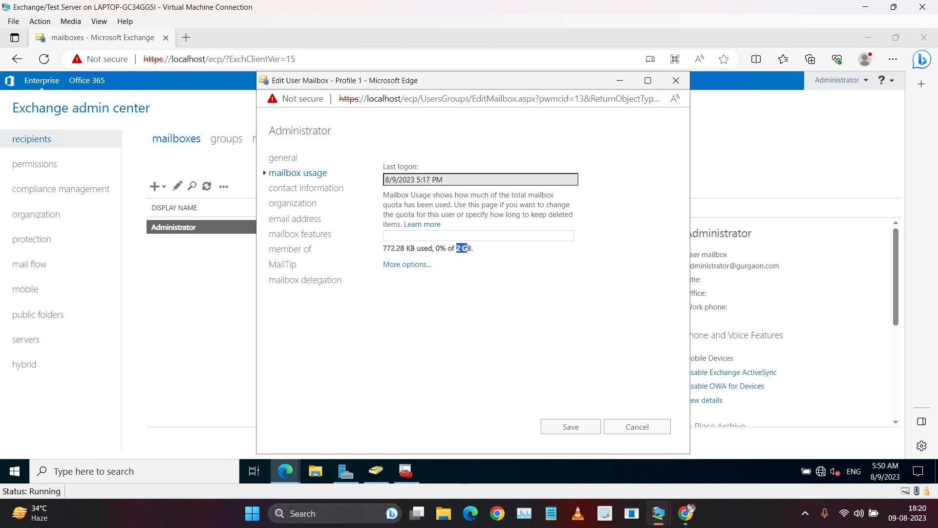
left_click(412, 264)
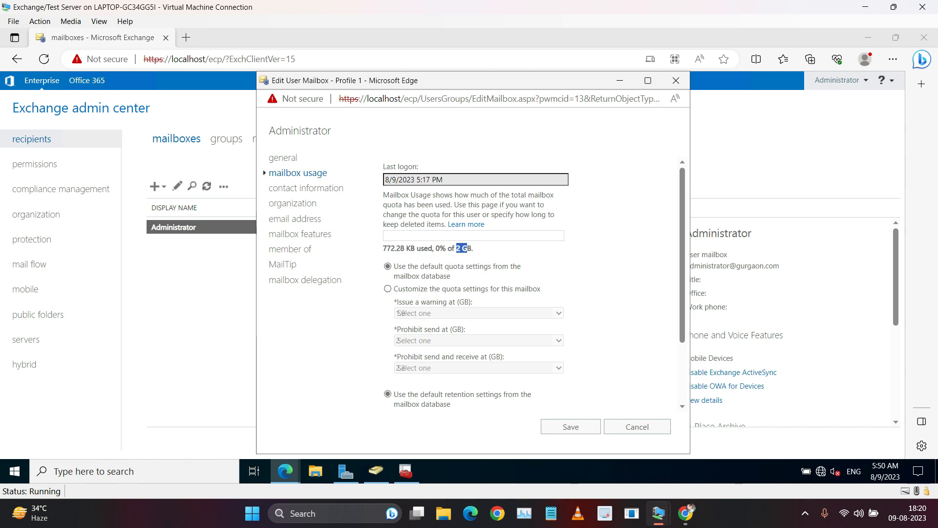
left_click(388, 289)
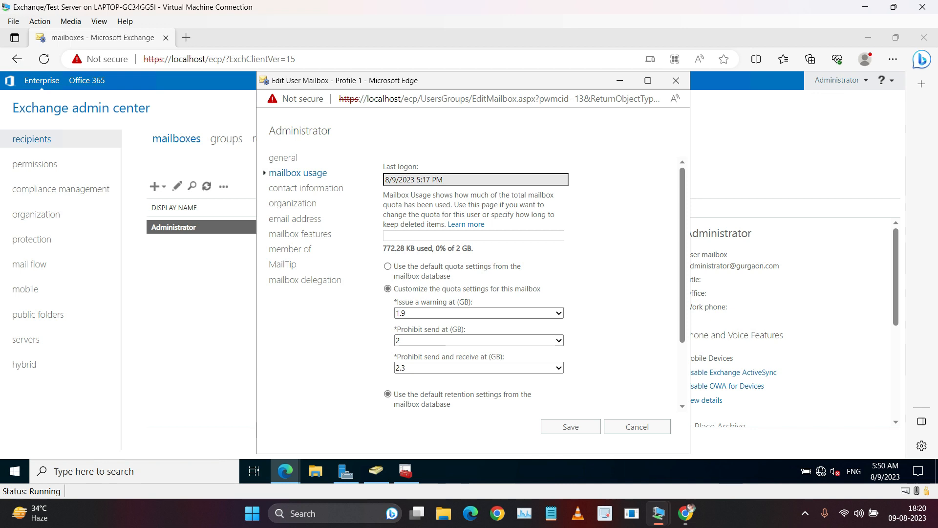
Step: Examine the choices for the warning and send-and-receive quota limits, along with the deleted item retention settings
left_click(420, 313)
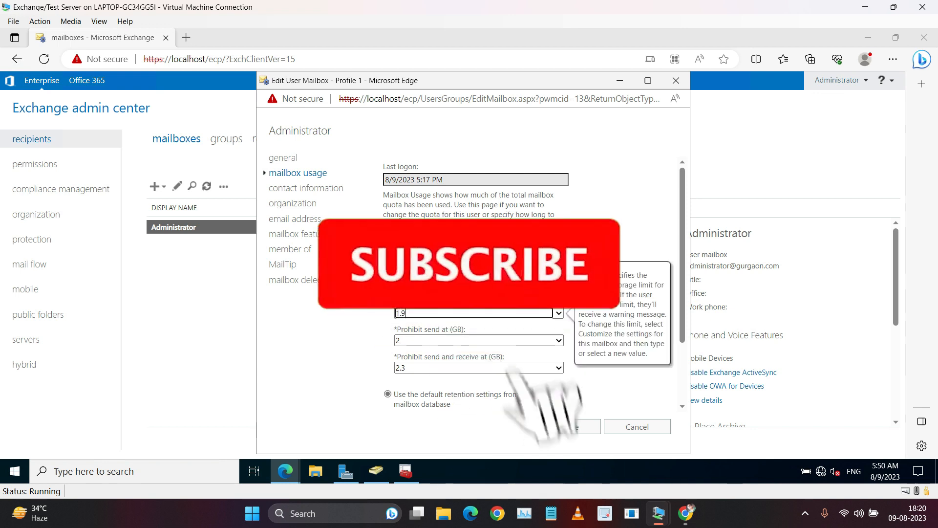
left_click(556, 311)
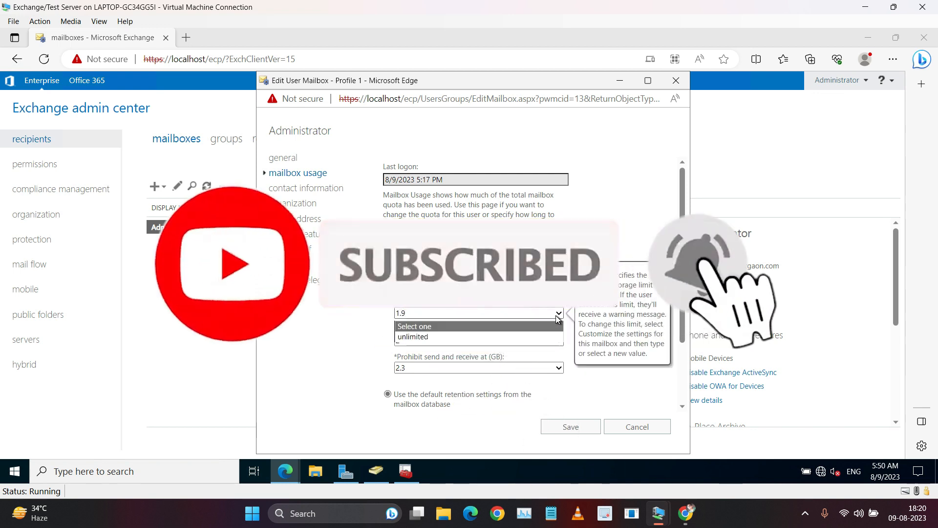
left_click(465, 328)
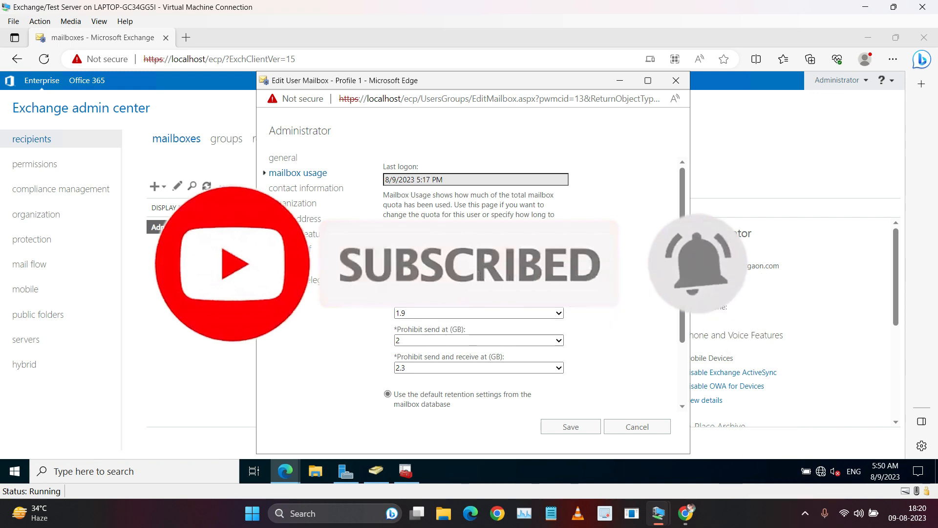
scroll(420, 349, "down", 2)
left_click(420, 292)
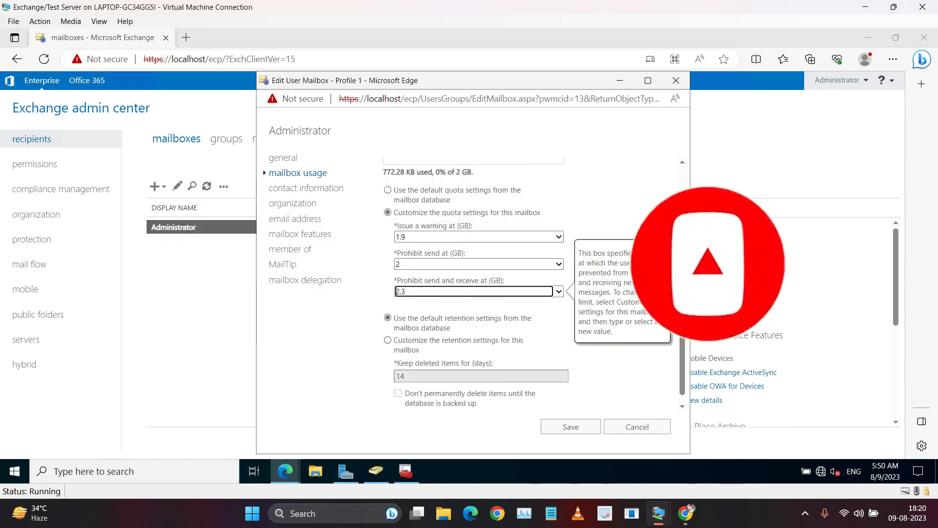
left_click(560, 292)
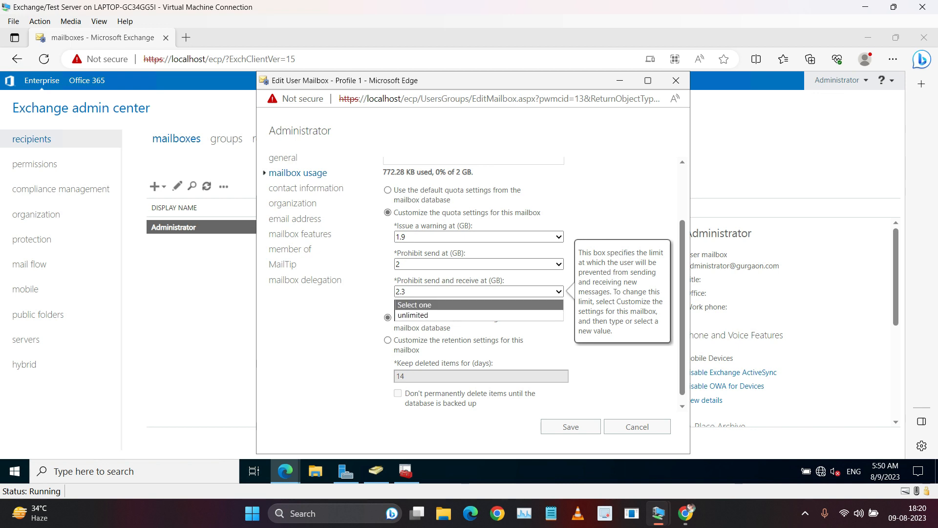
left_click(380, 279)
scroll(442, 324, "down", 1)
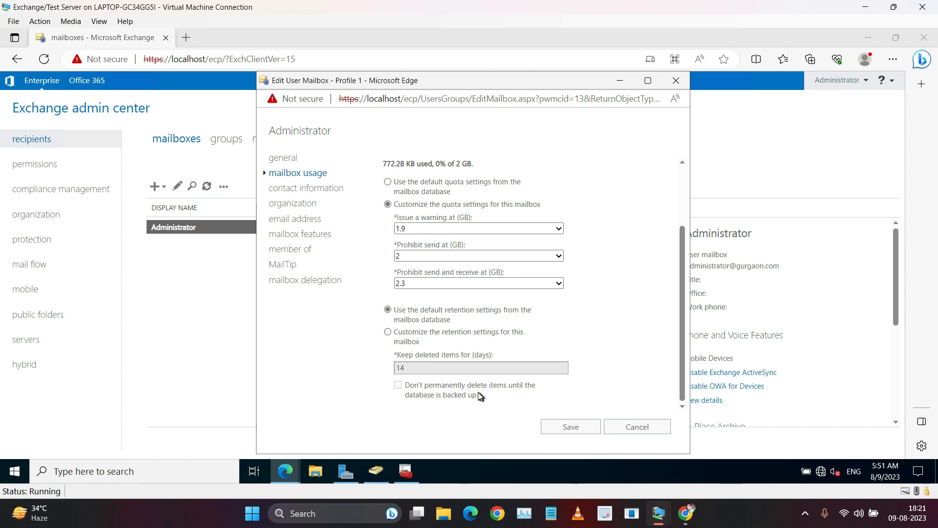
scroll(500, 301, "up", 3)
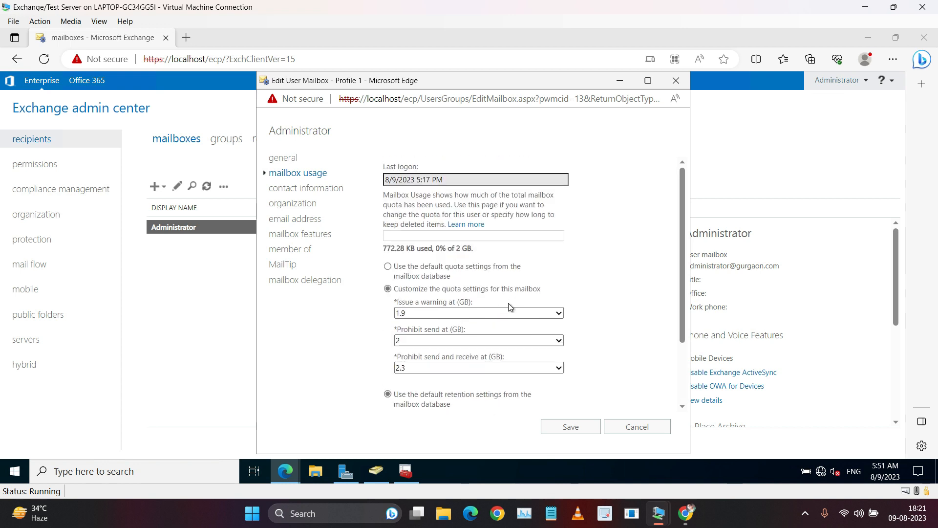
scroll(506, 306, "down", 3)
Step: Review the mailbox's contact information fields, including the additional office, home phone, web page and notes fields
left_click(300, 192)
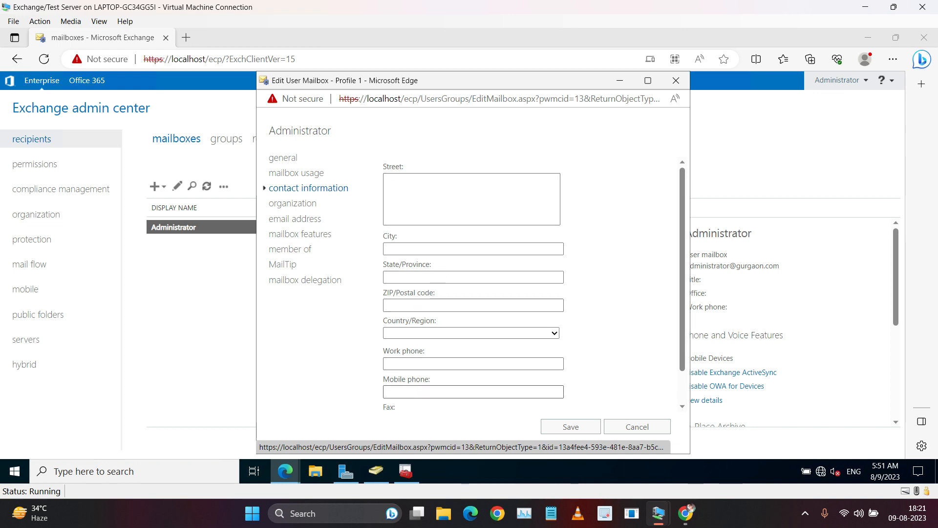
left_click(442, 392)
left_click(442, 364)
scroll(444, 352, "down", 1)
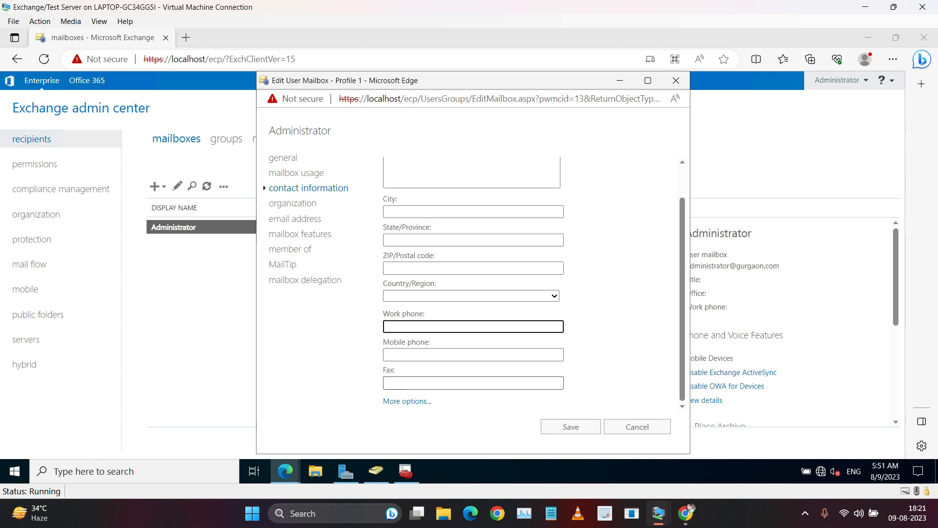
left_click(408, 402)
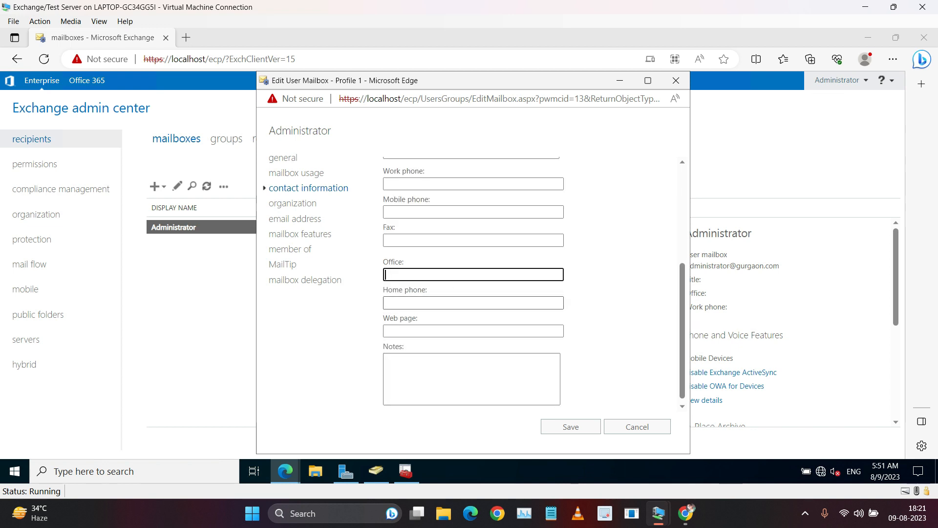
scroll(467, 299, "up", 2)
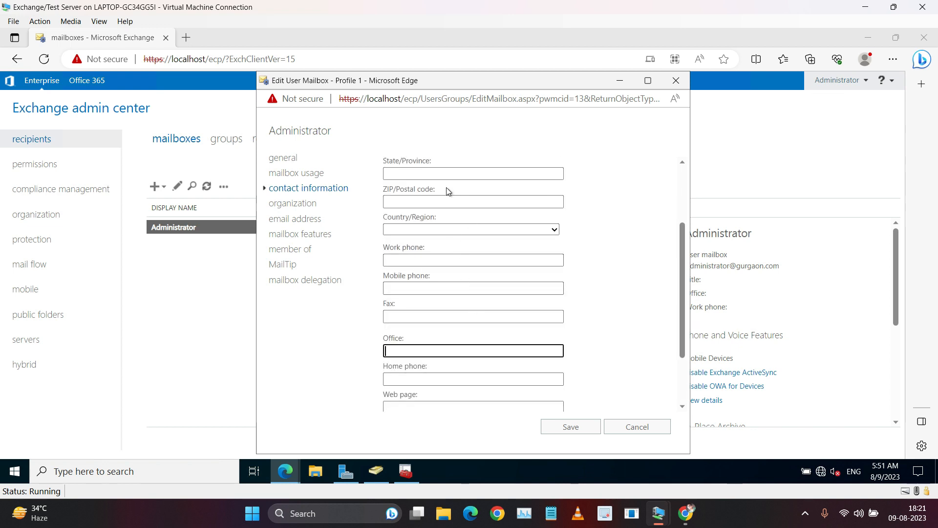
scroll(448, 193, "up", 3)
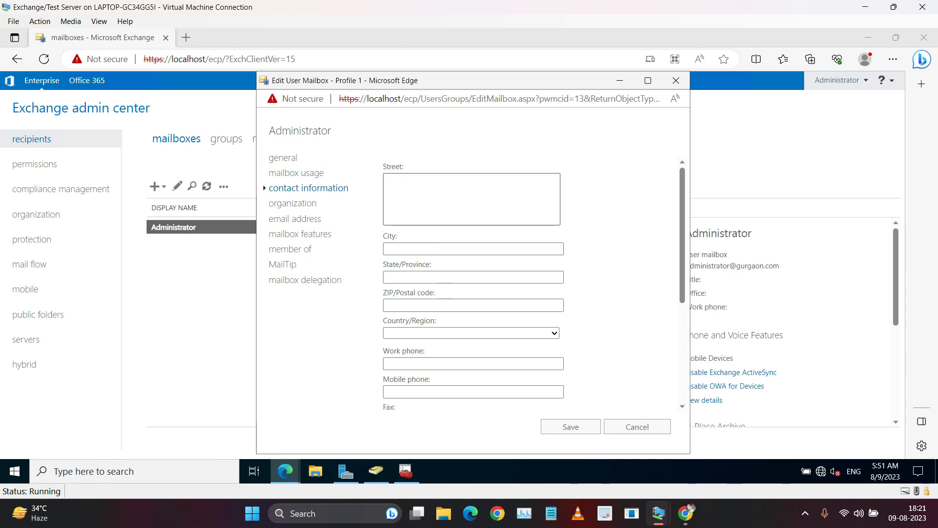
Step: View the mailbox's organization details and email addresses, including the form for adding an SMTP address, without adding one
left_click(299, 204)
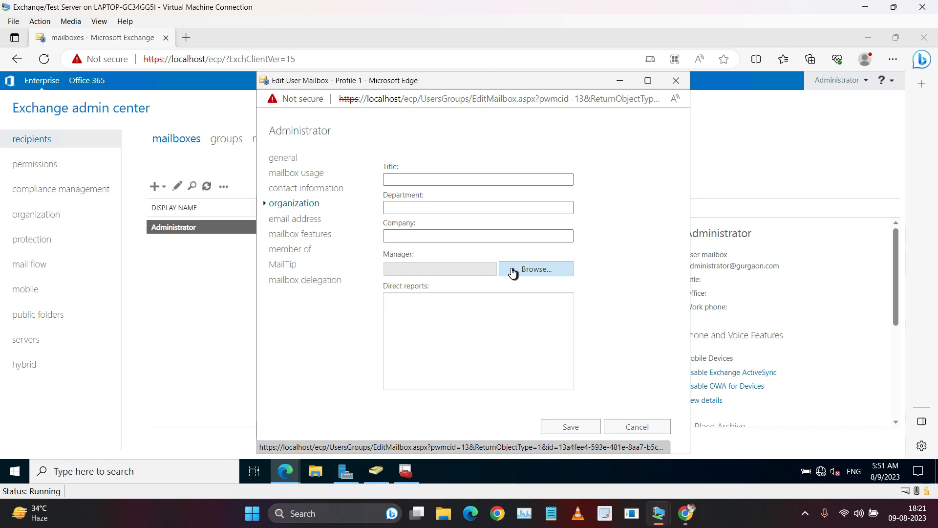
left_click(301, 219)
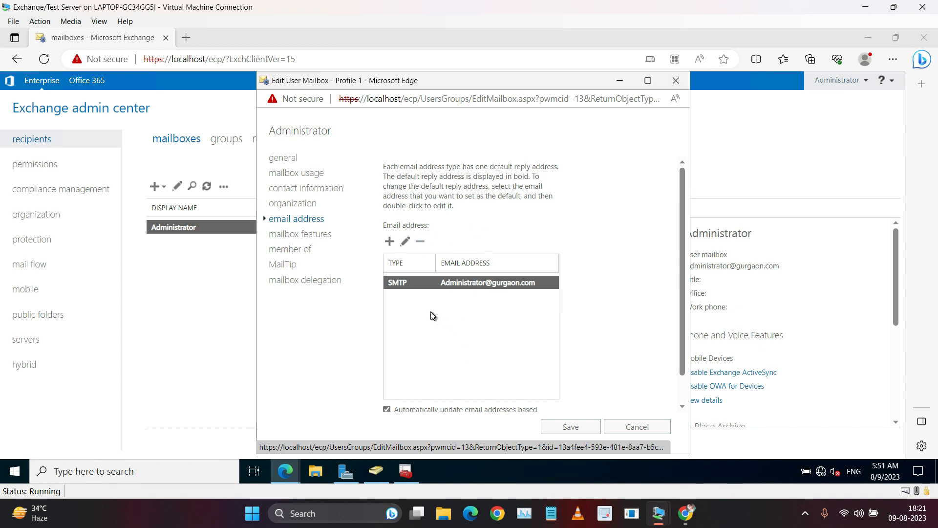
left_click(388, 241)
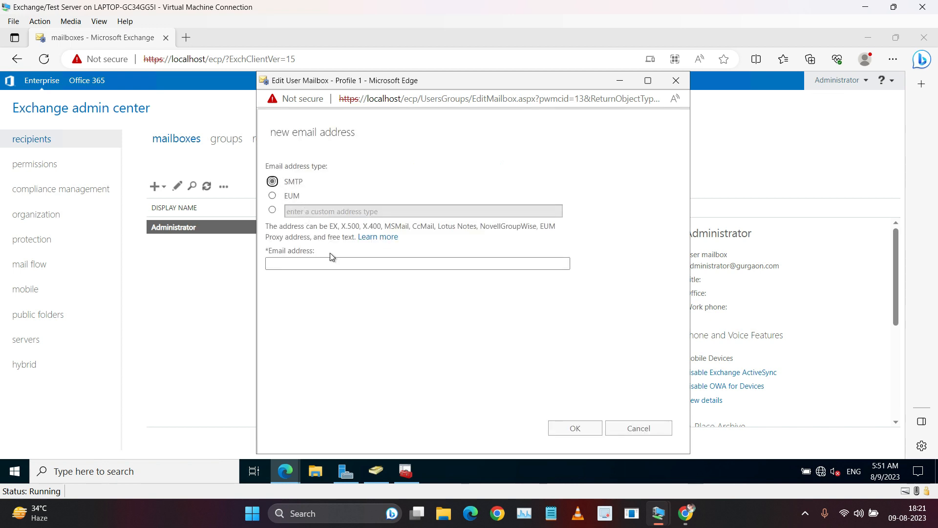
left_click(320, 264)
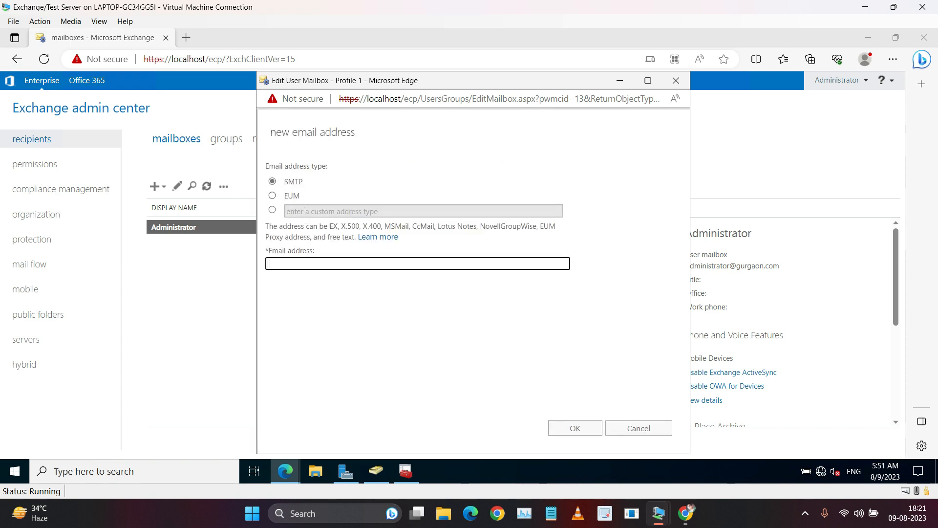
left_click(639, 428)
Step: Review the mailbox features, including the assigned policies, mobile devices, email connectivity, litigation hold and archiving settings
left_click(307, 234)
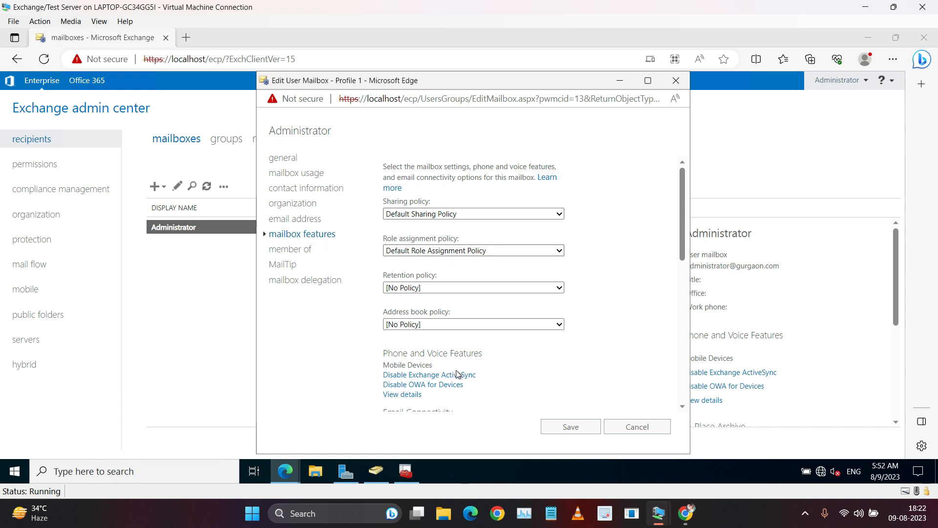
scroll(519, 339, "down", 1)
scroll(520, 335, "up", 1)
scroll(469, 276, "down", 2)
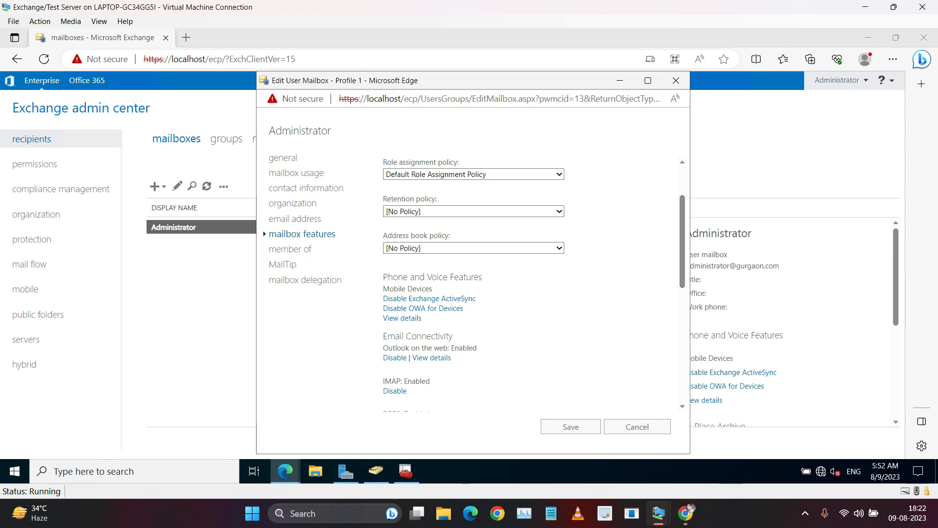
scroll(504, 340, "down", 1)
scroll(502, 341, "down", 2)
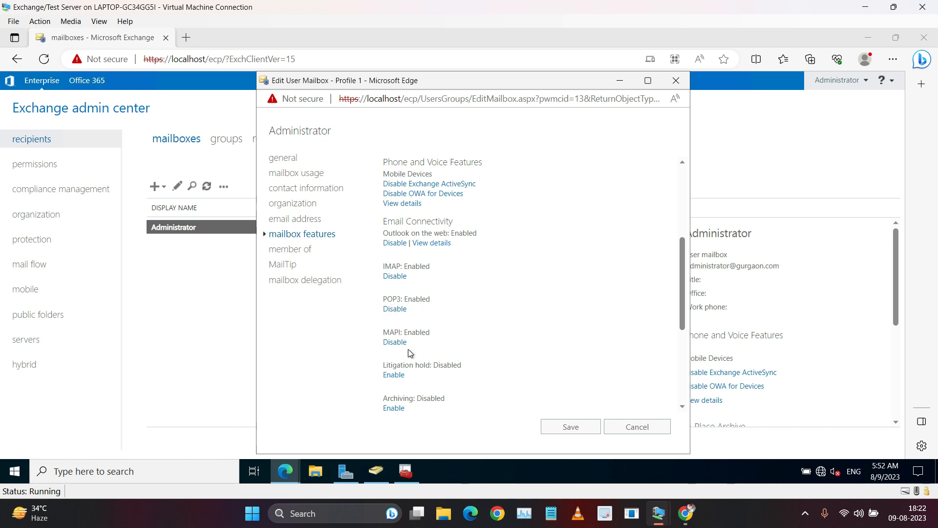
scroll(438, 331, "down", 1)
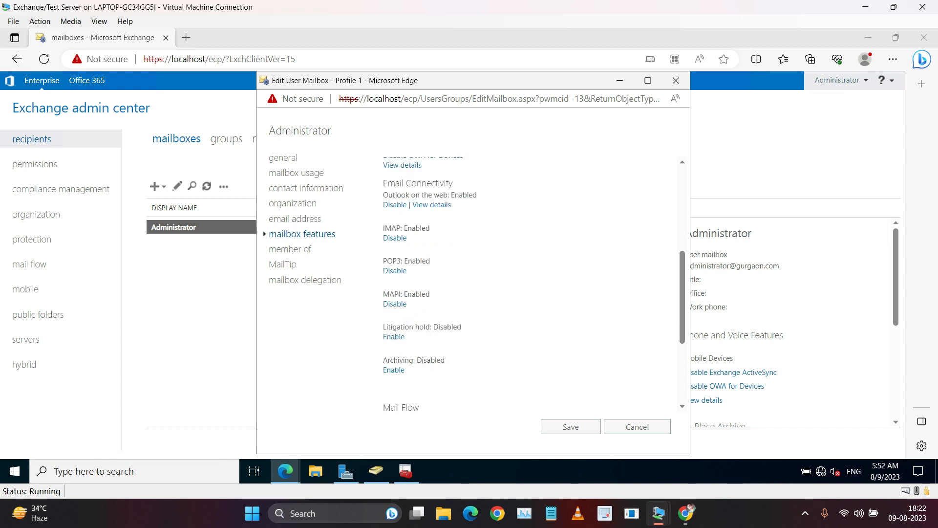
Step: View the distribution groups that include the Administrator mailbox, closing and reopening its properties along the way
left_click(292, 250)
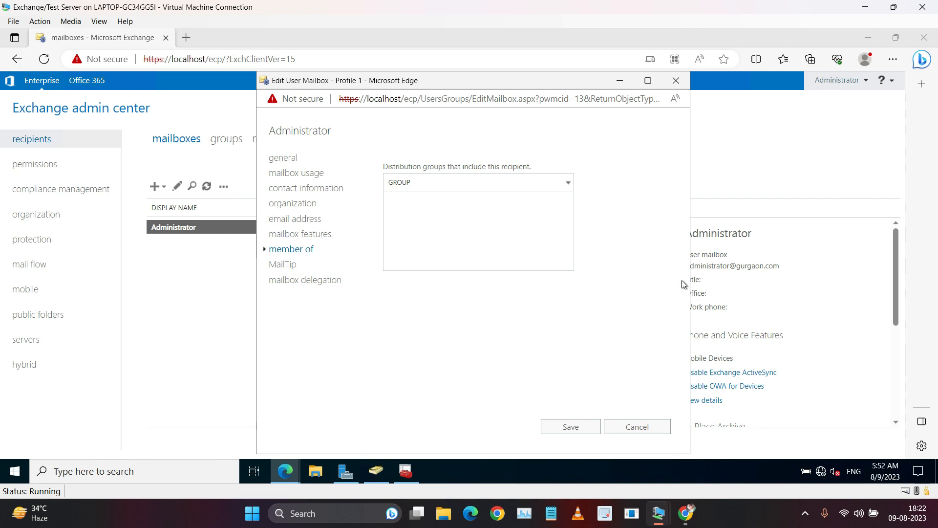
left_click_drag(514, 78, 435, 81)
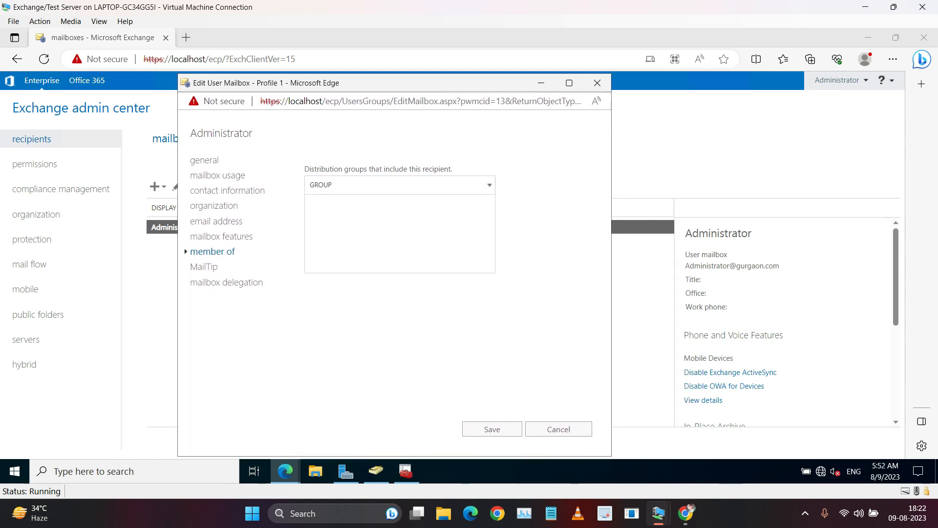
left_click(597, 83)
double_click(707, 265)
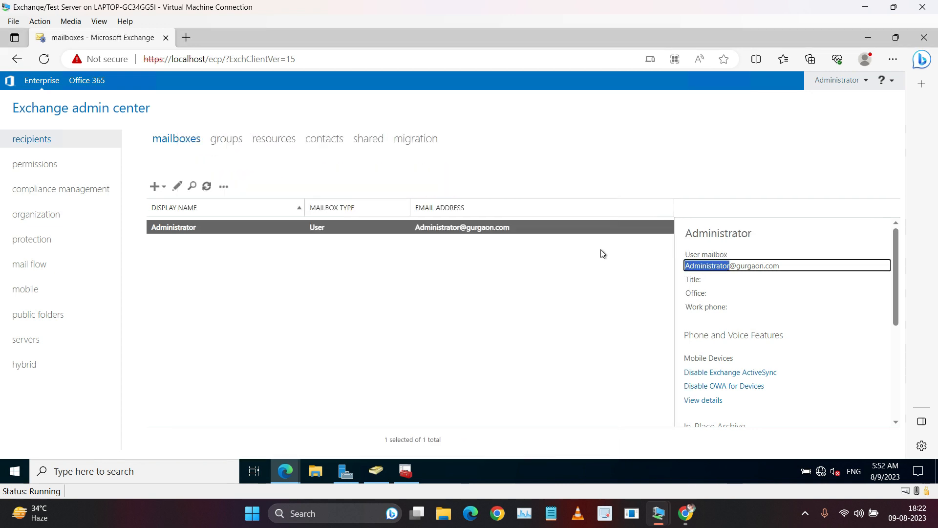
double_click(245, 238)
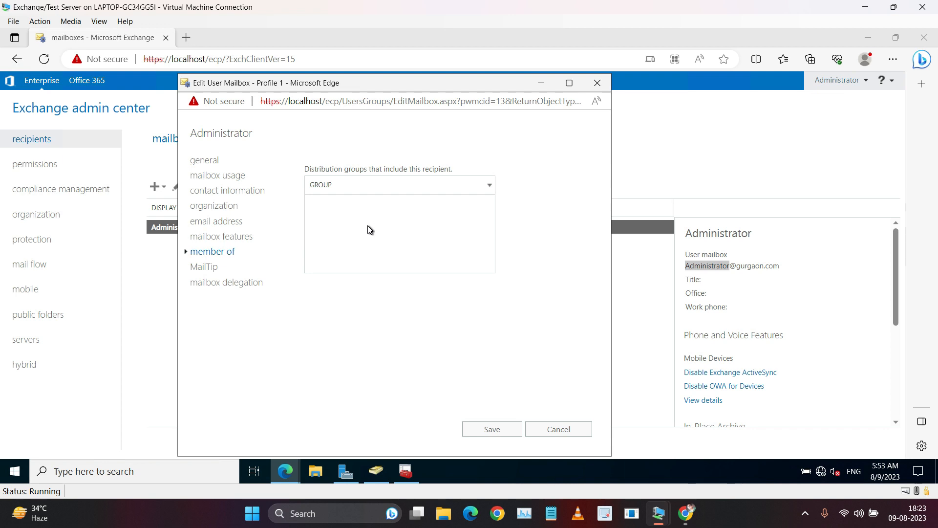
left_click_drag(369, 84, 440, 83)
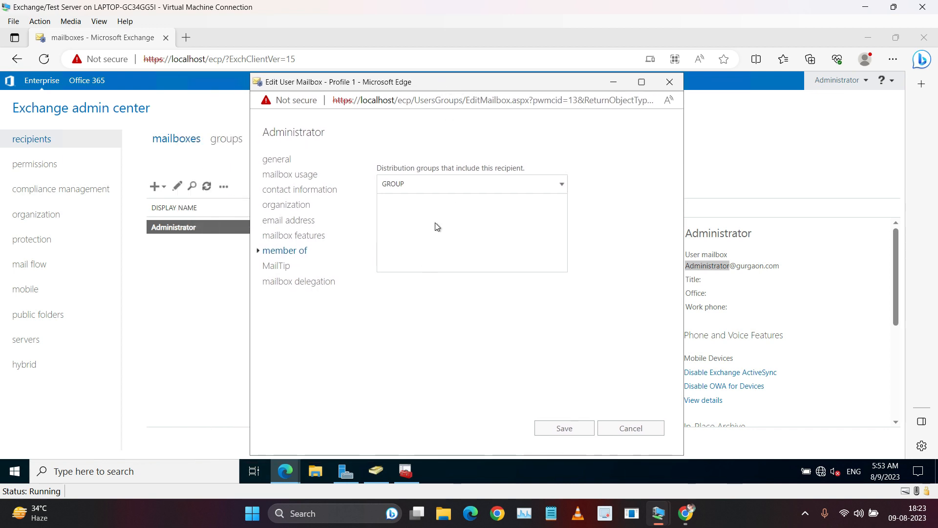
Step: Enter "Out Of office:" as the Administrator mailbox's MailTip text and select that text
left_click(274, 266)
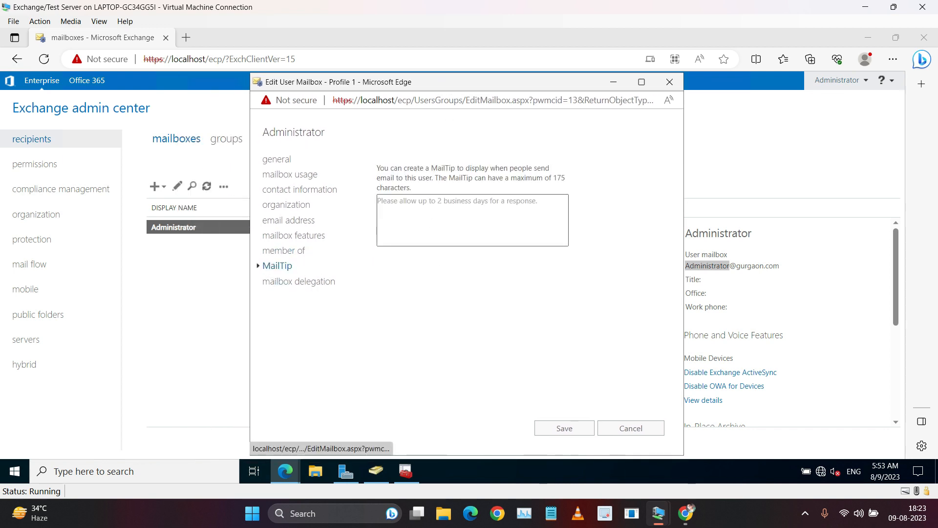
left_click(456, 242)
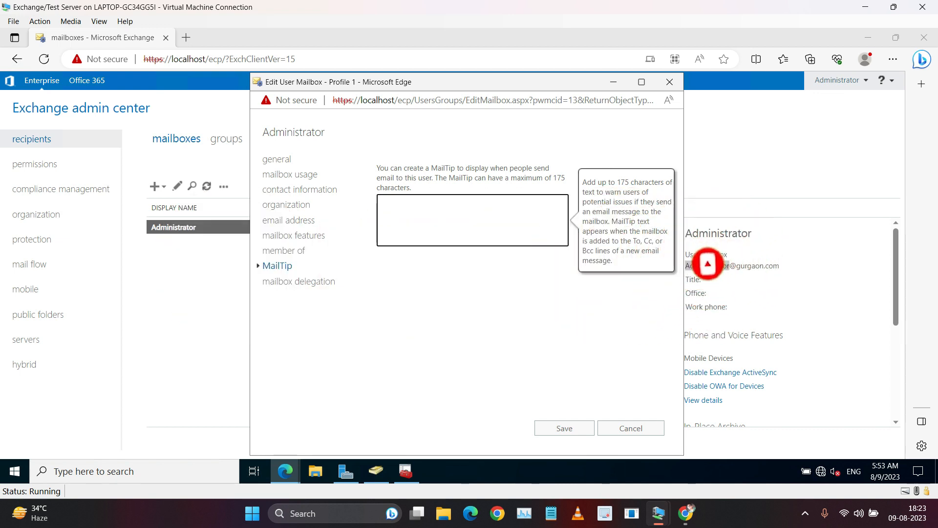
type("Out Of office:")
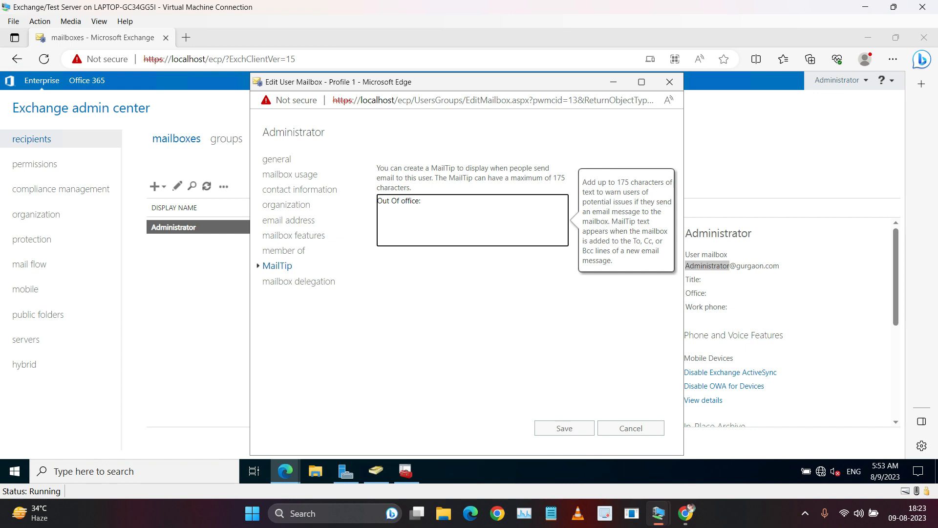
left_click_drag(423, 200, 374, 200)
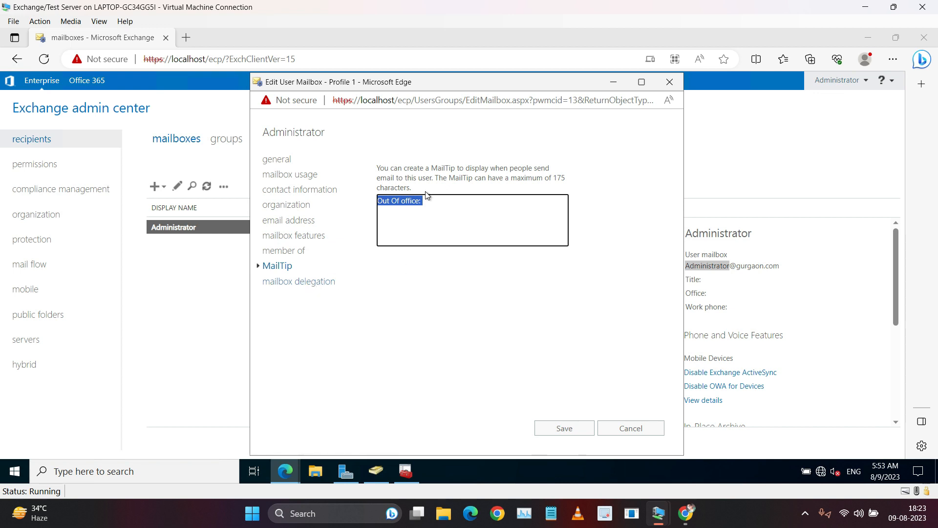
Step: Review the mailbox delegation permissions for Send As, Send on Behalf and Full Access, and close the properties without saving
left_click(310, 288)
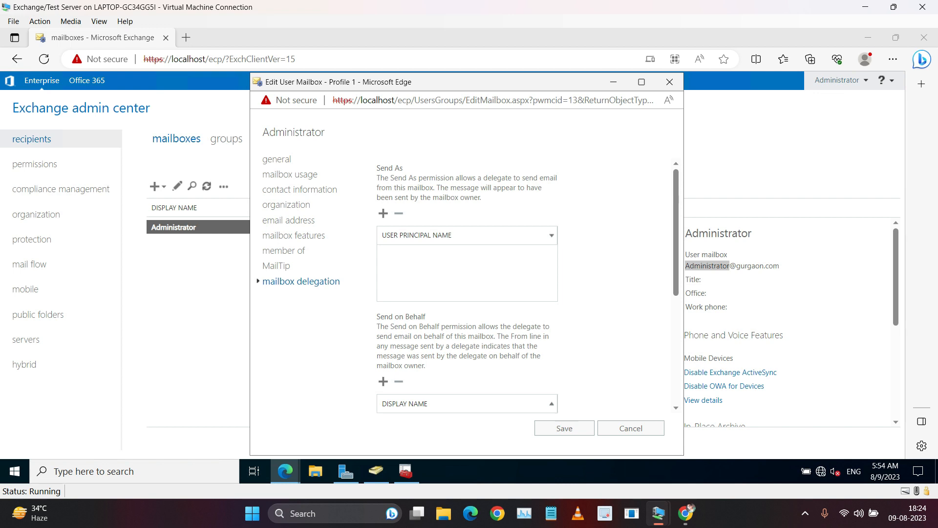
scroll(467, 284, "down", 2)
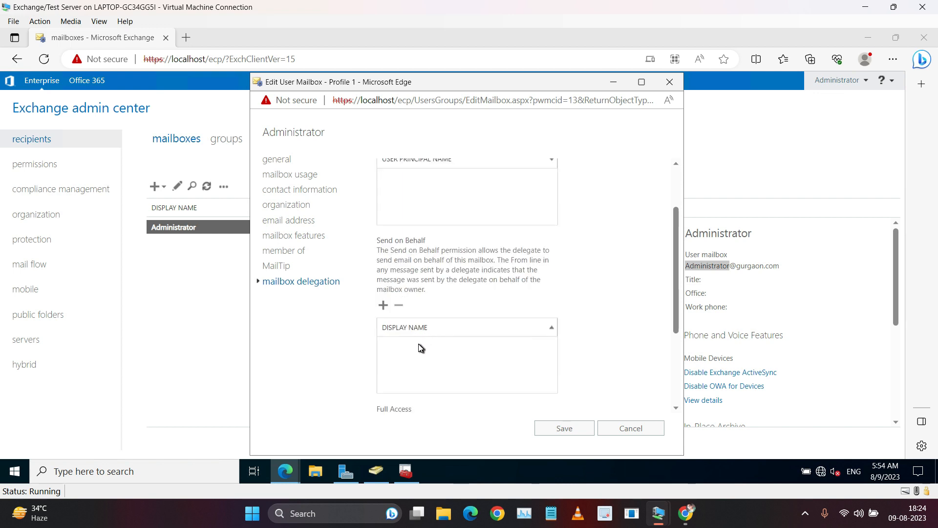
scroll(428, 337, "down", 2)
scroll(424, 350, "down", 2)
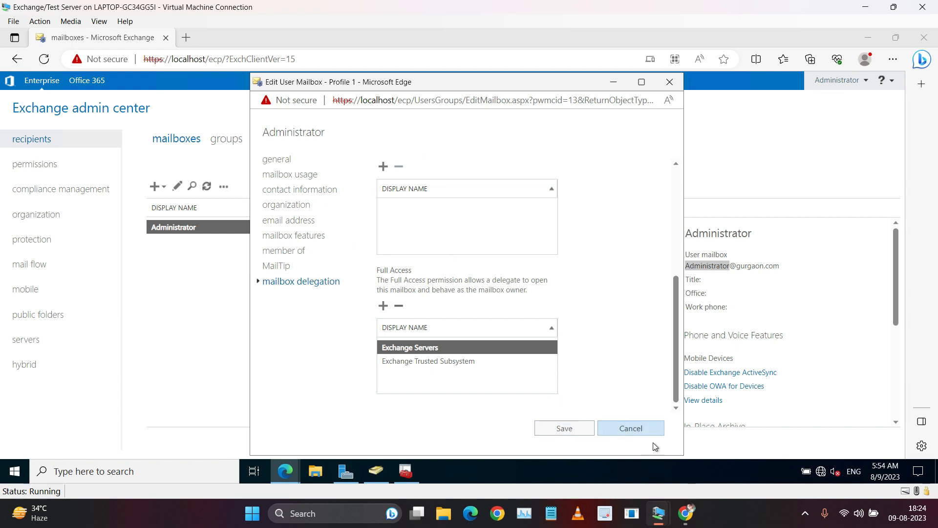
left_click(641, 431)
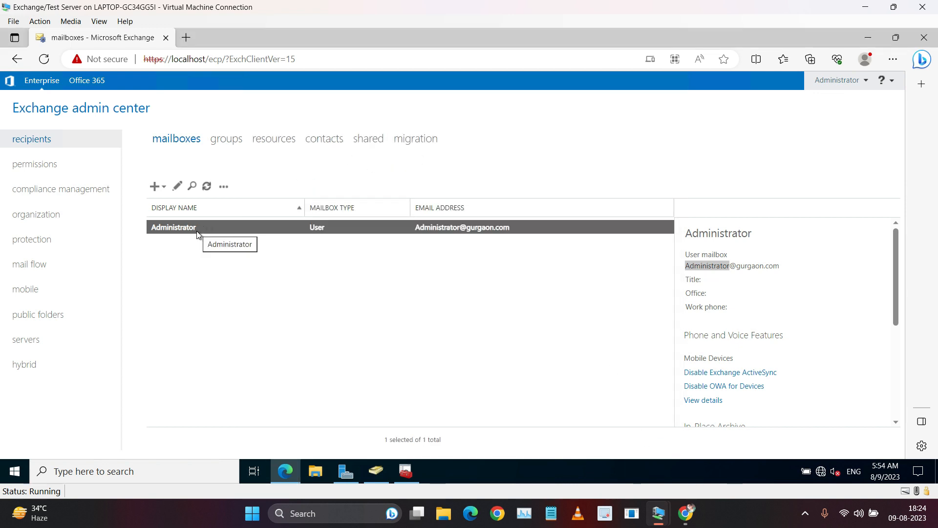
left_click(244, 262)
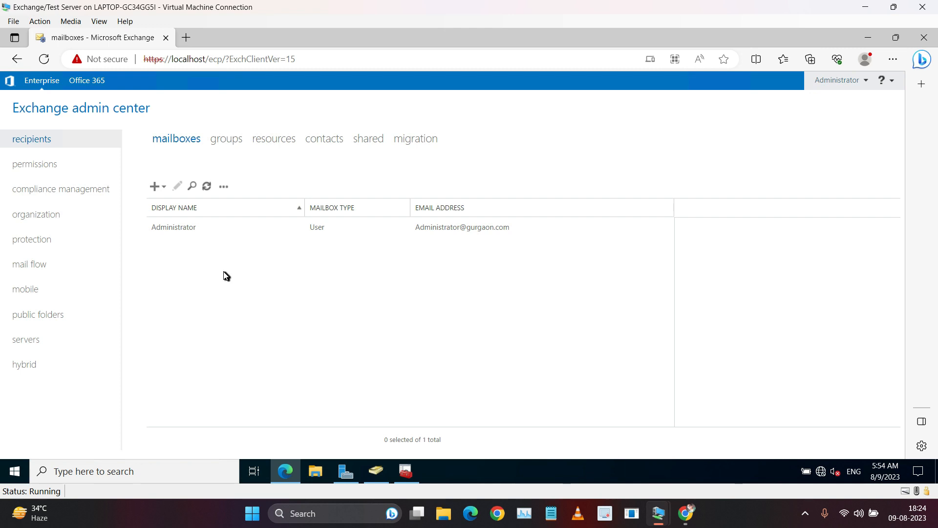
left_click(180, 229)
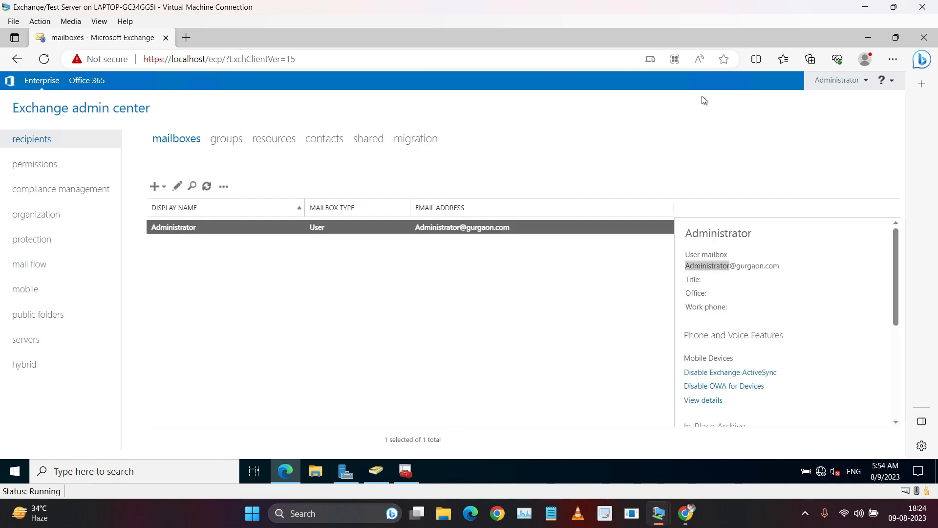
left_click(827, 85)
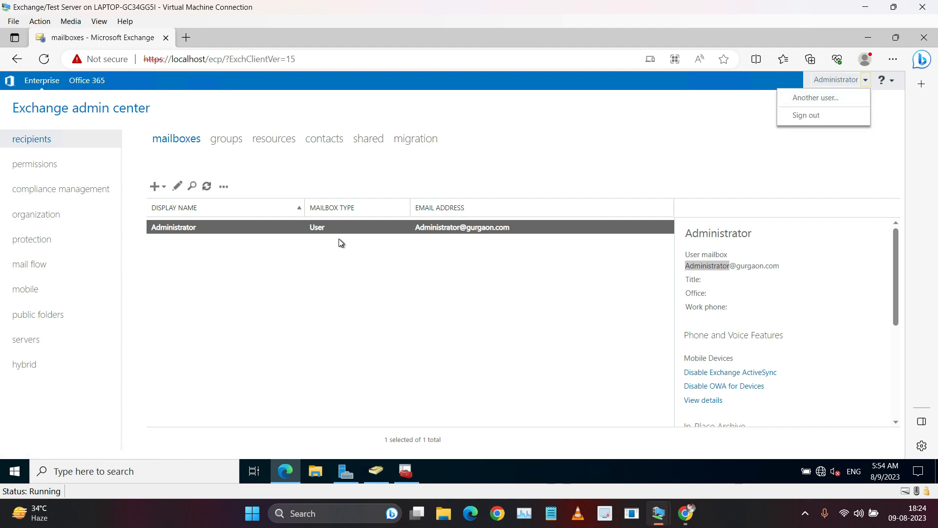
left_click(213, 264)
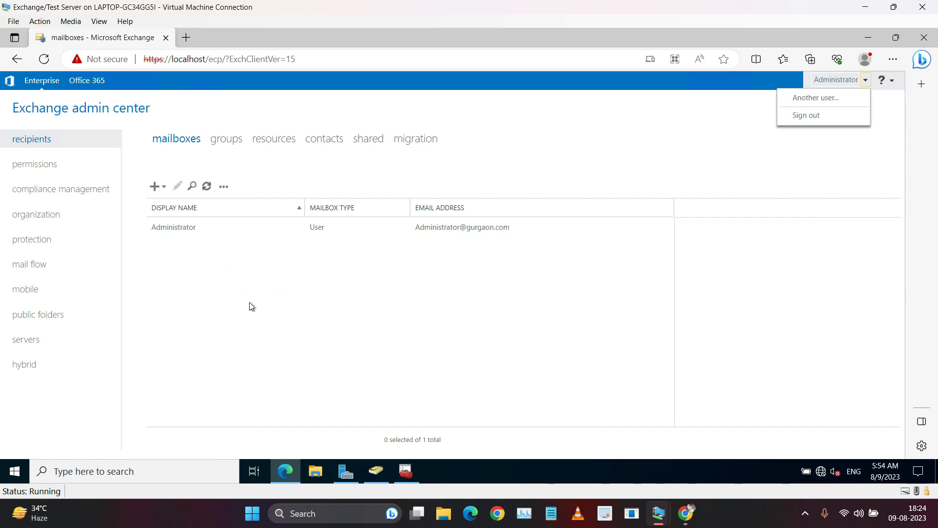
Step: Switch to Active Directory Users and Computers on the PDC virtual machine and view the accounts in the New Users organizational unit
mouse_move(662, 517)
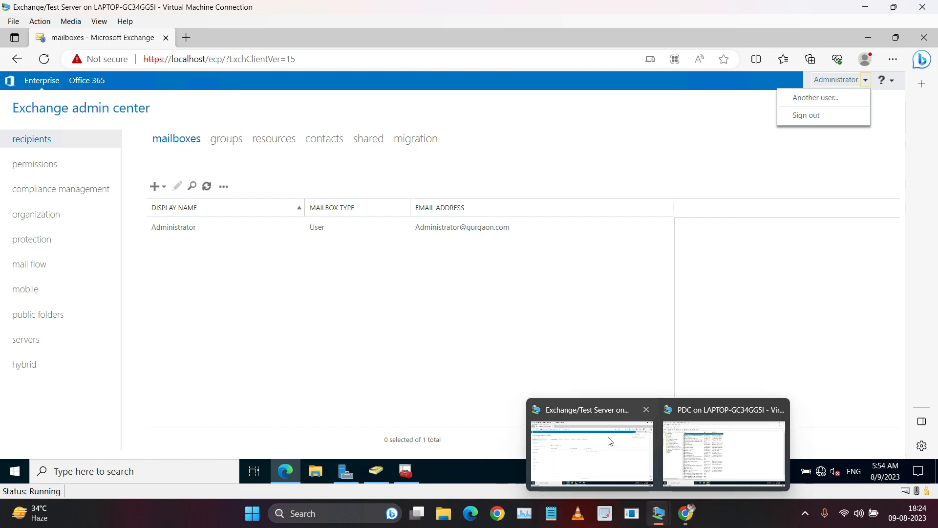
left_click(719, 448)
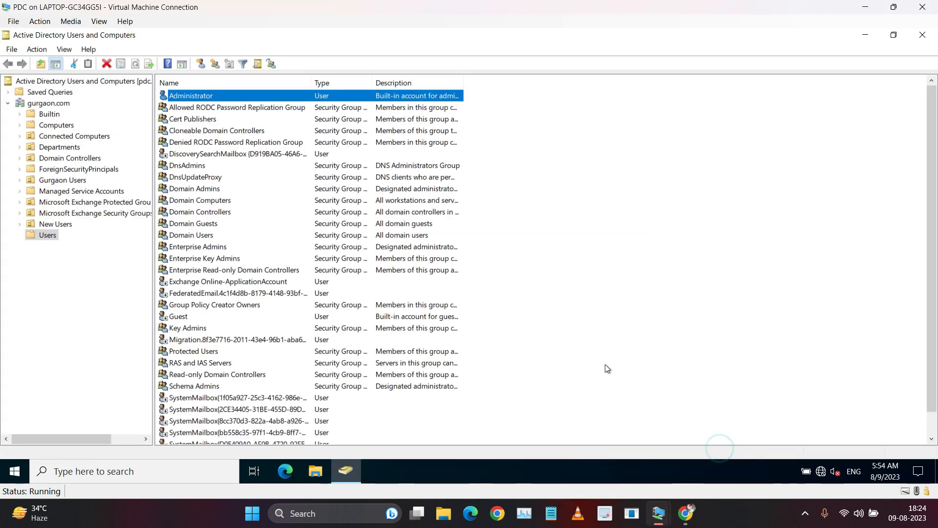
left_click(52, 224)
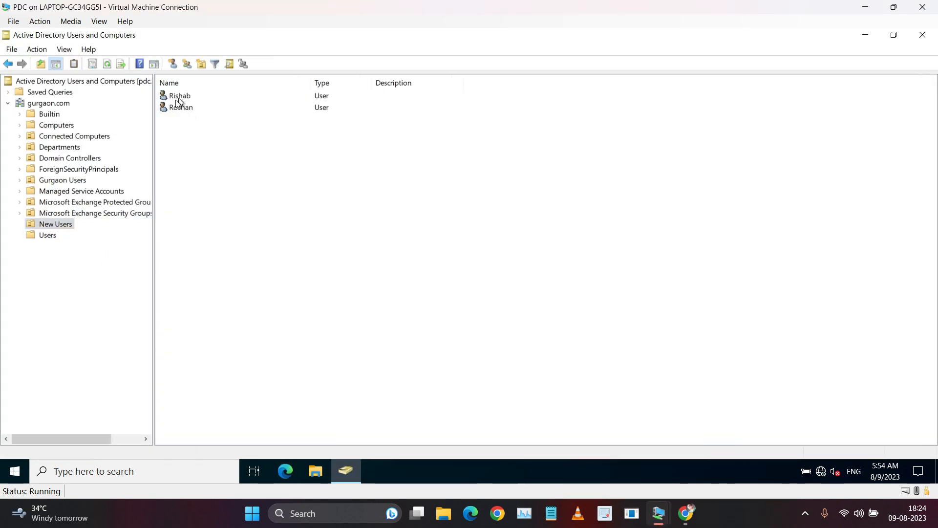
left_click_drag(190, 123, 195, 92)
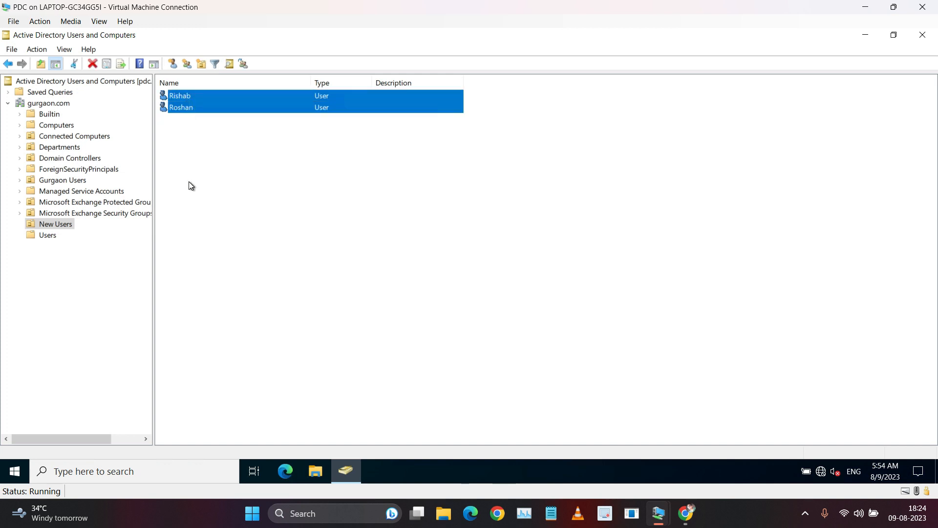
left_click(187, 96)
left_click(182, 105)
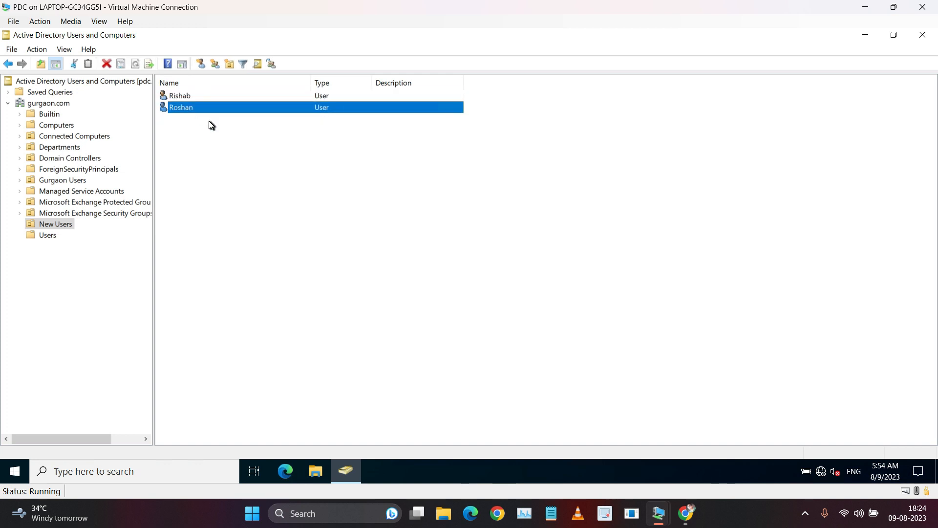
left_click(189, 99)
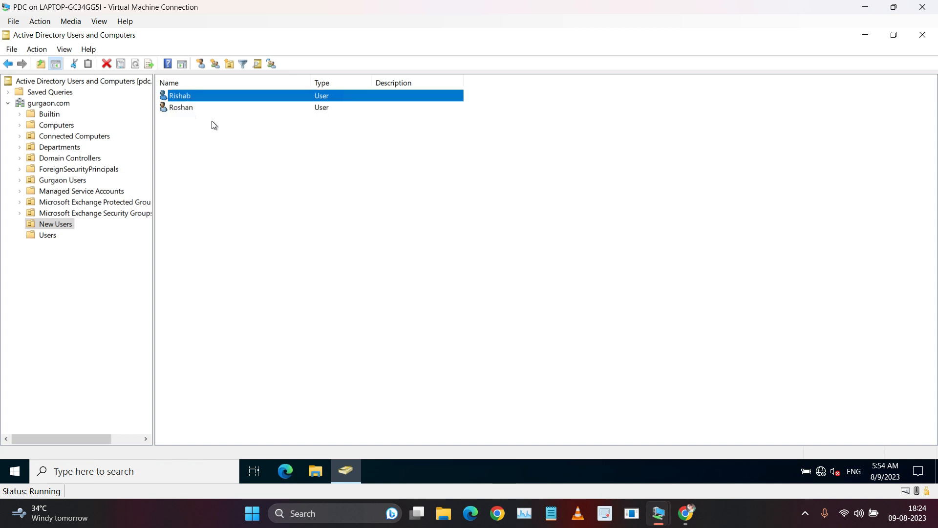
left_click(195, 108)
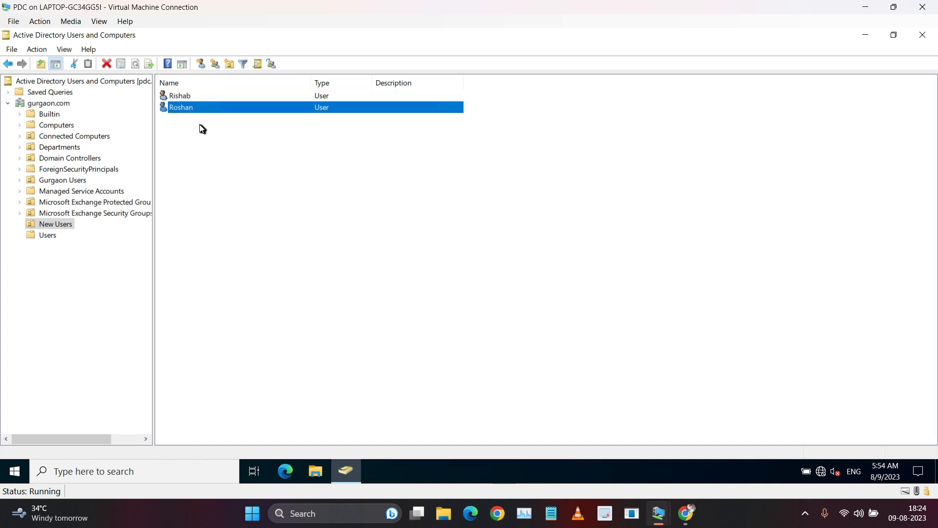
left_click(199, 97)
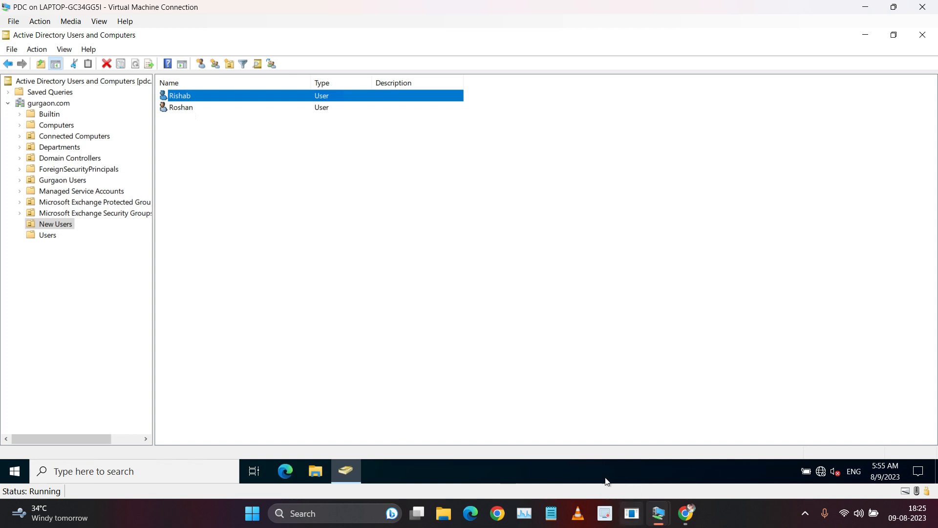
Step: Switch to the Exchange/Test Server virtual machine and start a new user mailbox in the Exchange admin center
mouse_move(664, 512)
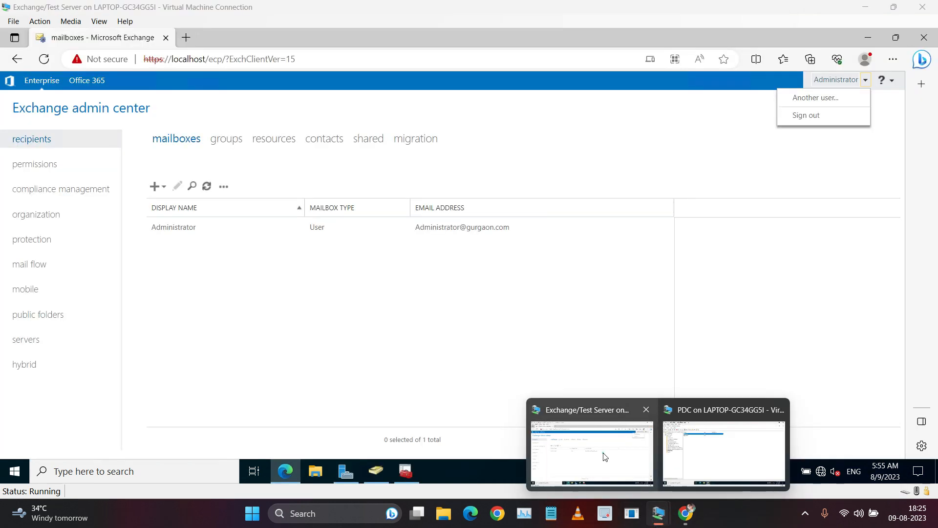
left_click(602, 452)
left_click(156, 187)
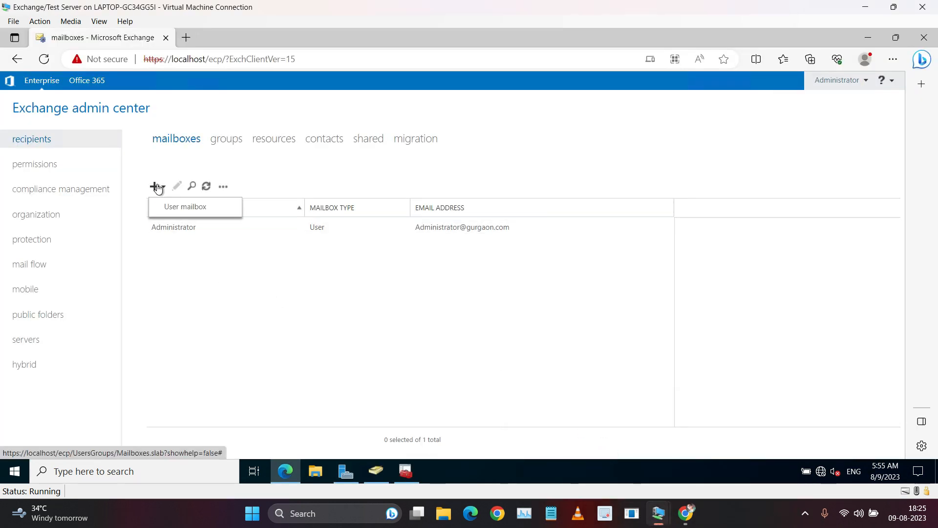
left_click(171, 209)
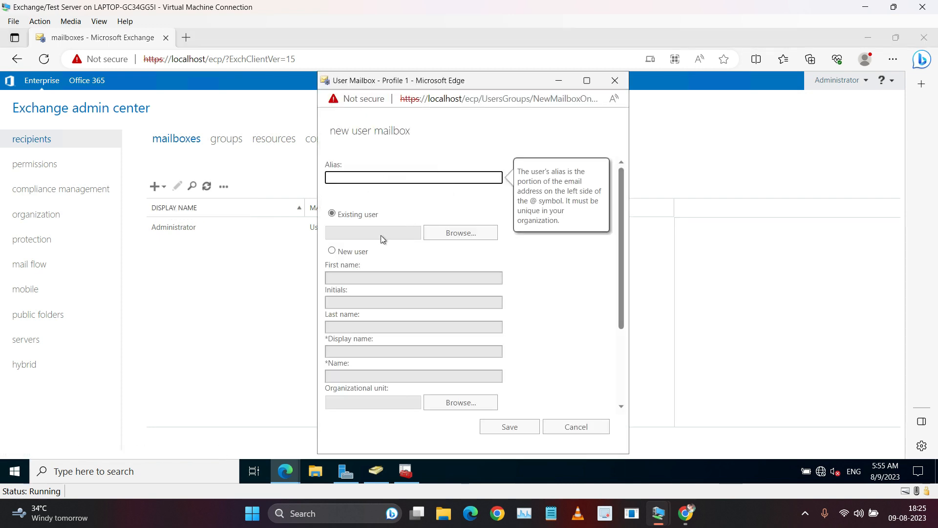
Step: Examine the mailbox form's New user option, from the name, organizational unit and logon fields down to the database, archive and address book policy
left_click(332, 250)
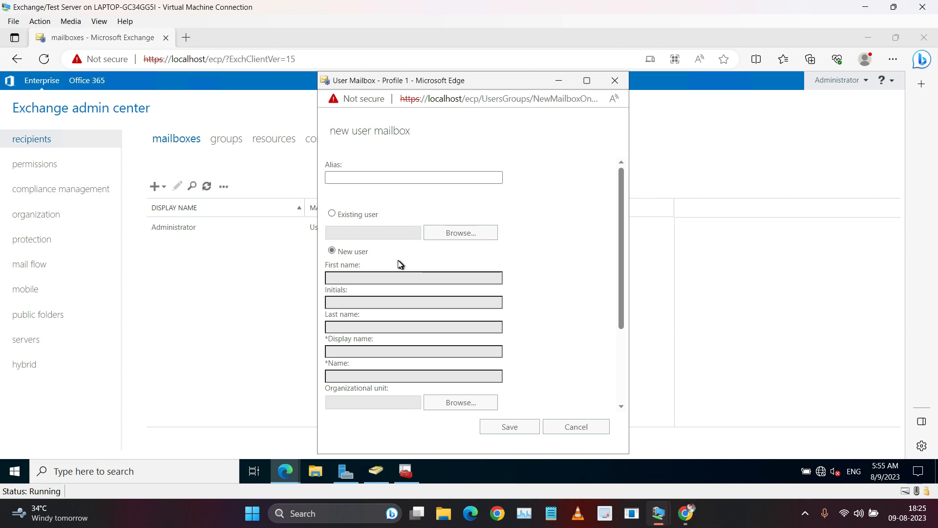
scroll(401, 264, "down", 2)
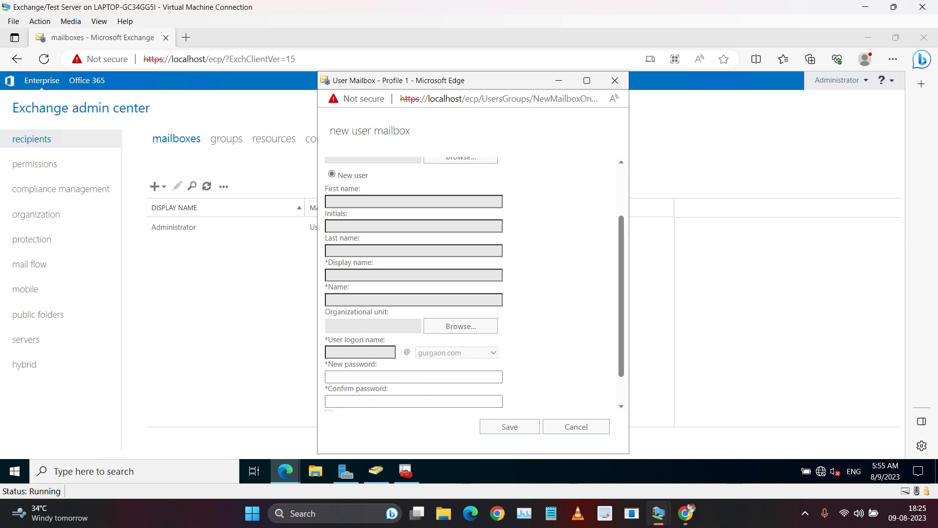
scroll(420, 299, "down", 1)
left_click(362, 404)
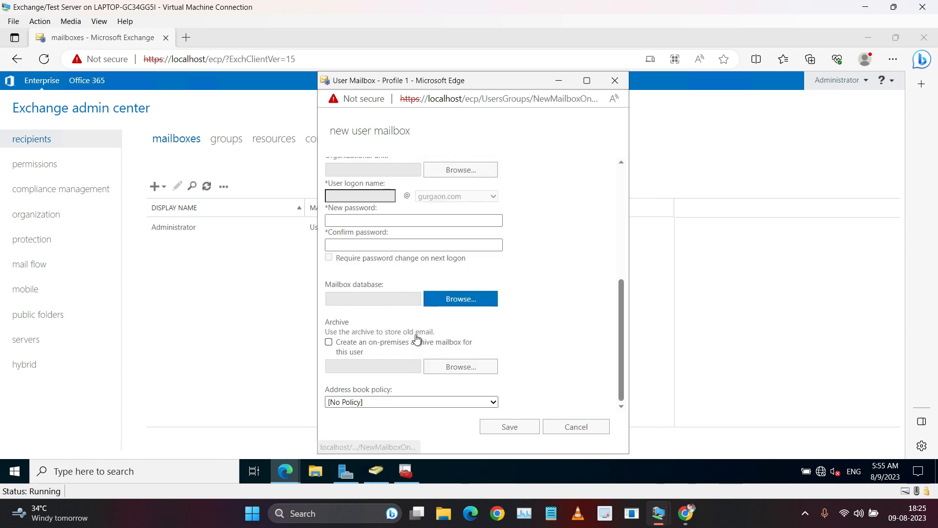
scroll(417, 339, "up", 6)
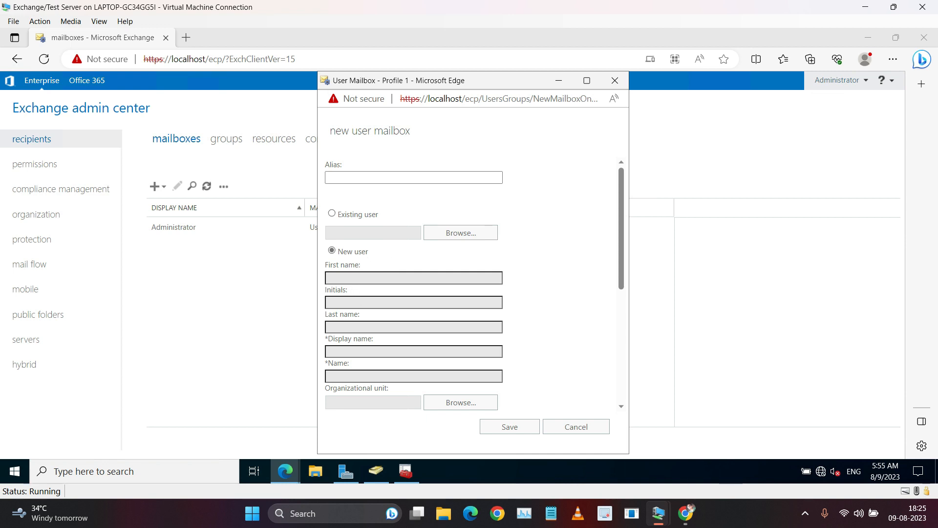
scroll(374, 321, "down", 2)
scroll(459, 274, "down", 2)
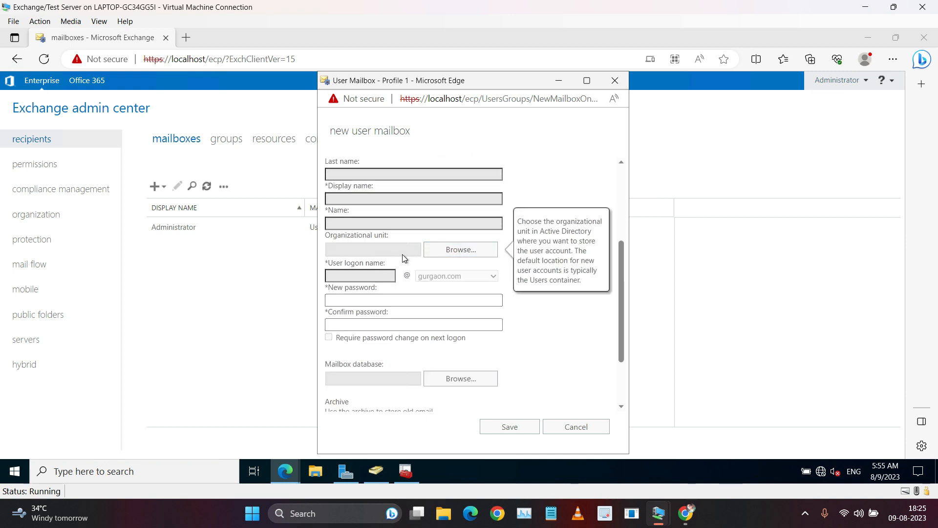
left_click(375, 276)
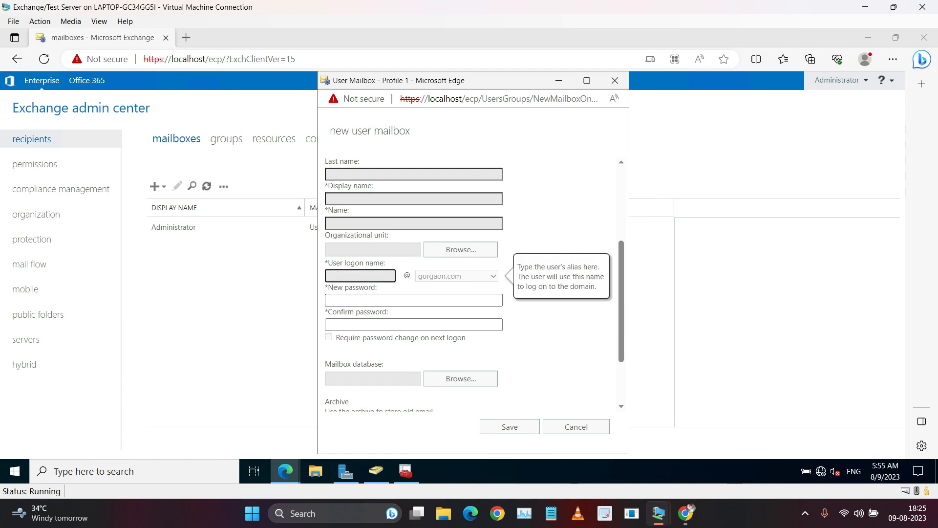
scroll(386, 320, "down", 2)
left_click(362, 401)
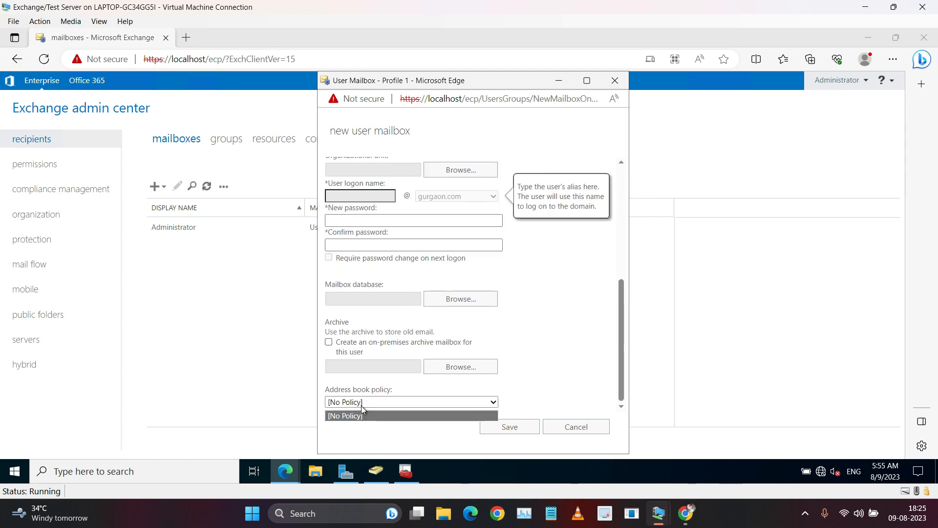
left_click(364, 415)
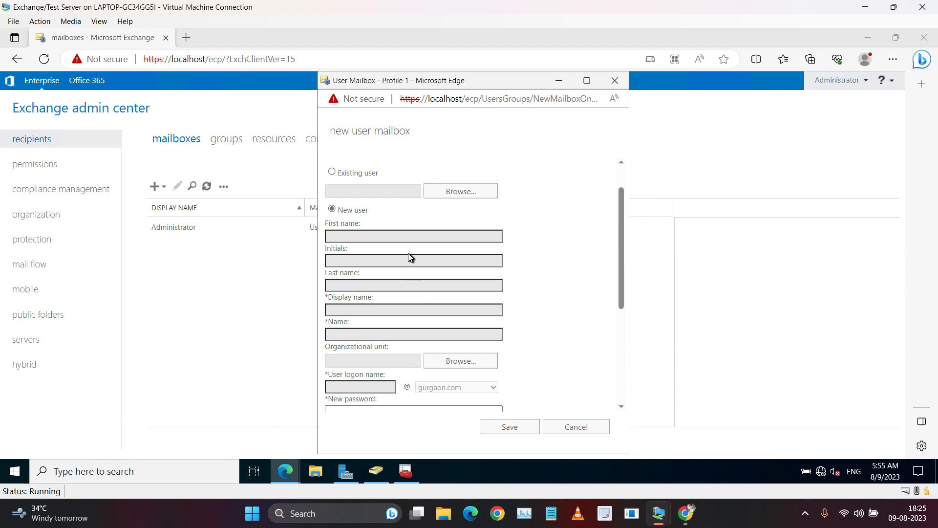
Step: Set the mailbox to use an existing user and choose the first account from the gurgaon.com/New Users organizational unit
scroll(410, 257, "up", 1)
left_click(334, 215)
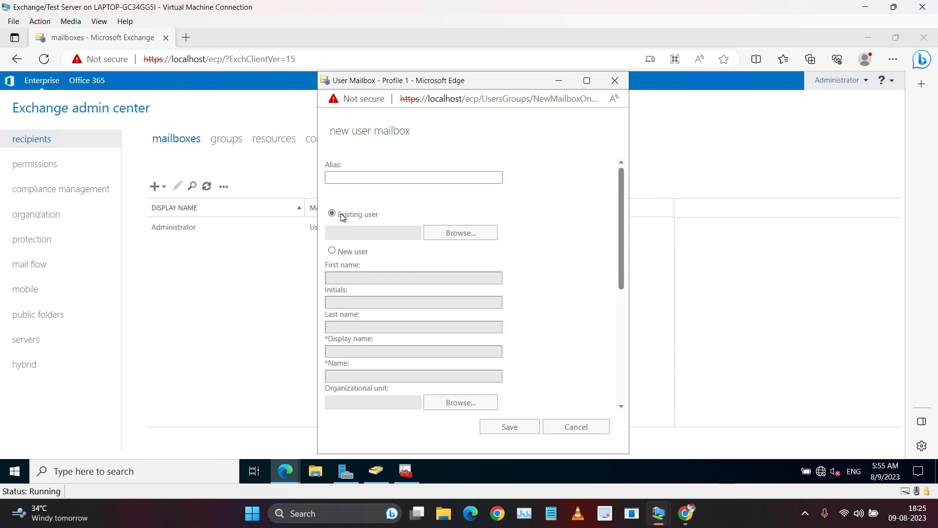
left_click(481, 239)
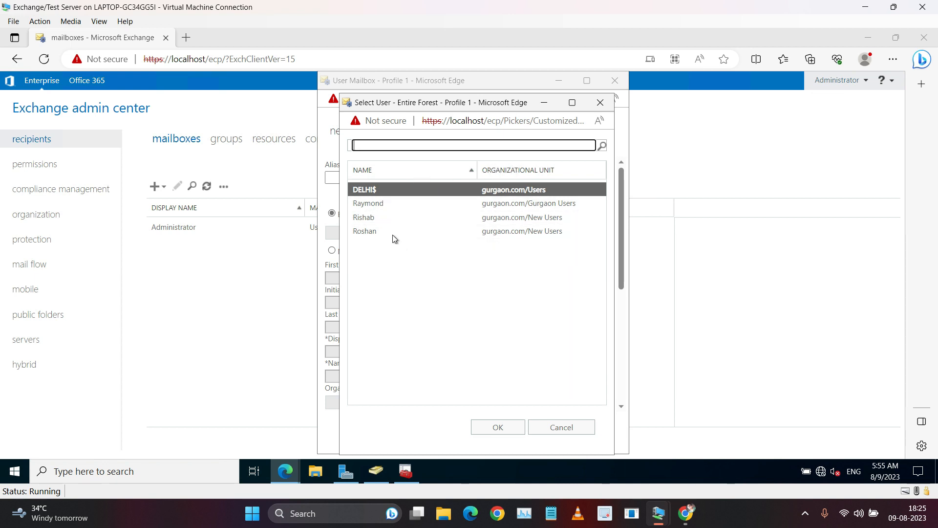
left_click(373, 231)
left_click(379, 221)
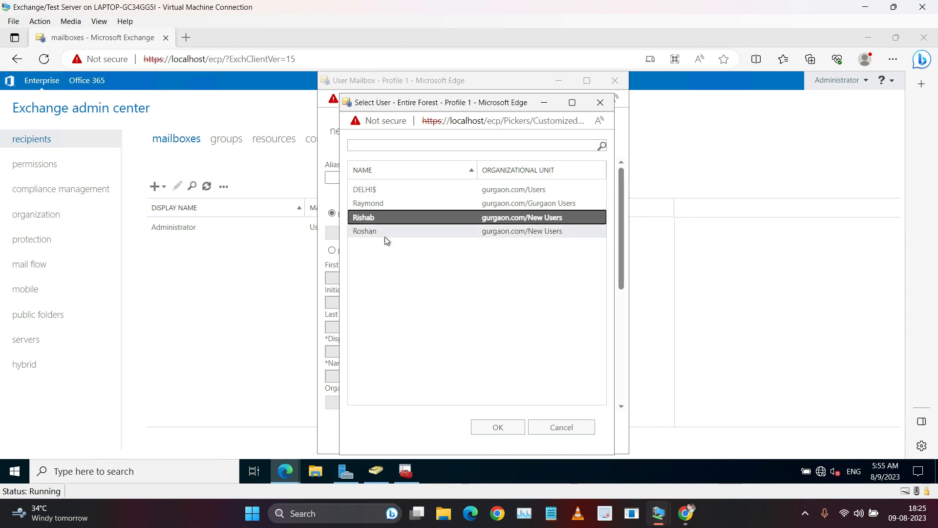
left_click(385, 235)
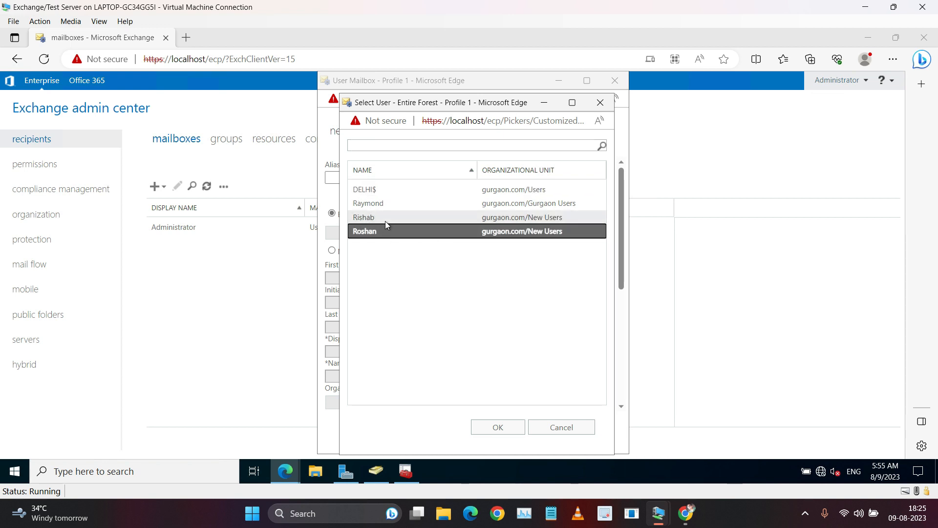
left_click(385, 221)
left_click(498, 427)
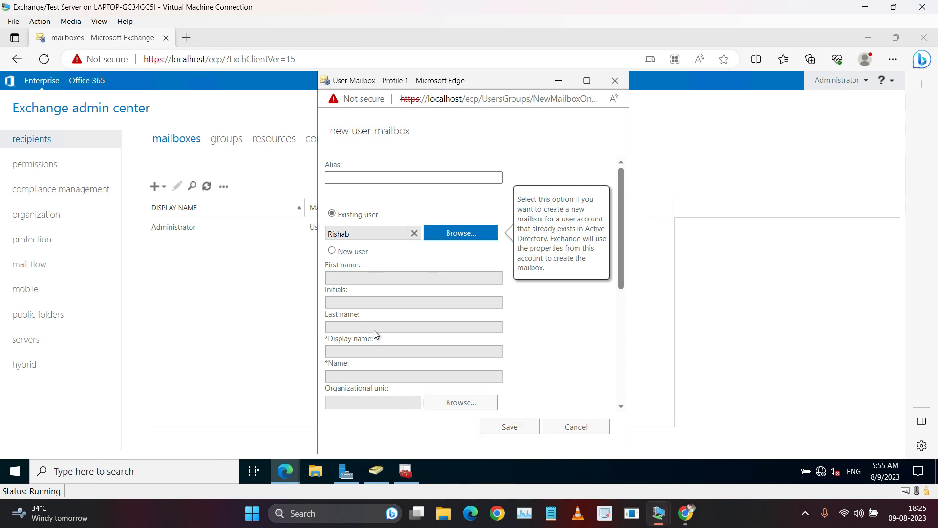
Step: Review the remaining mailbox options and save the new mailbox for the chosen existing user
scroll(426, 267, "down", 5)
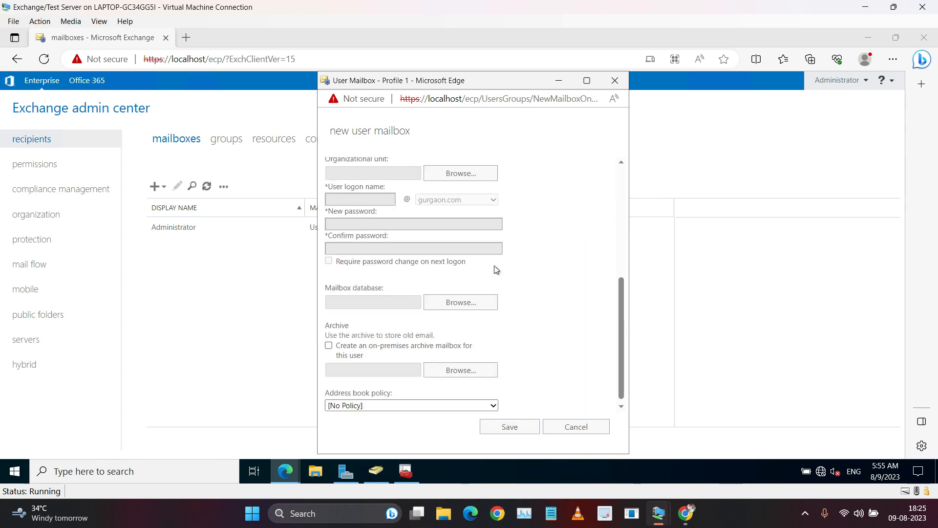
scroll(494, 266, "up", 5)
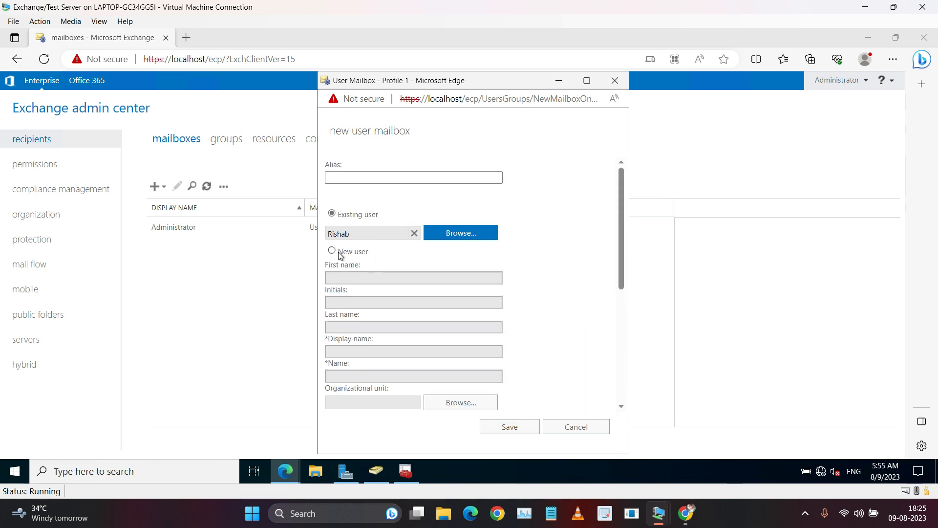
left_click(524, 430)
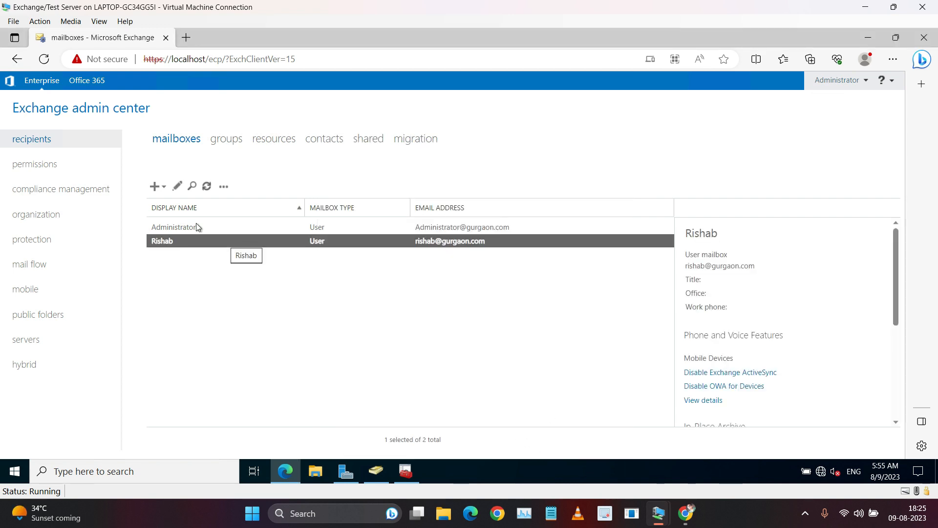
Step: Create a user mailbox for the remaining existing account in gurgaon.com/New Users, and select that mailbox in the list
left_click(155, 186)
left_click(178, 208)
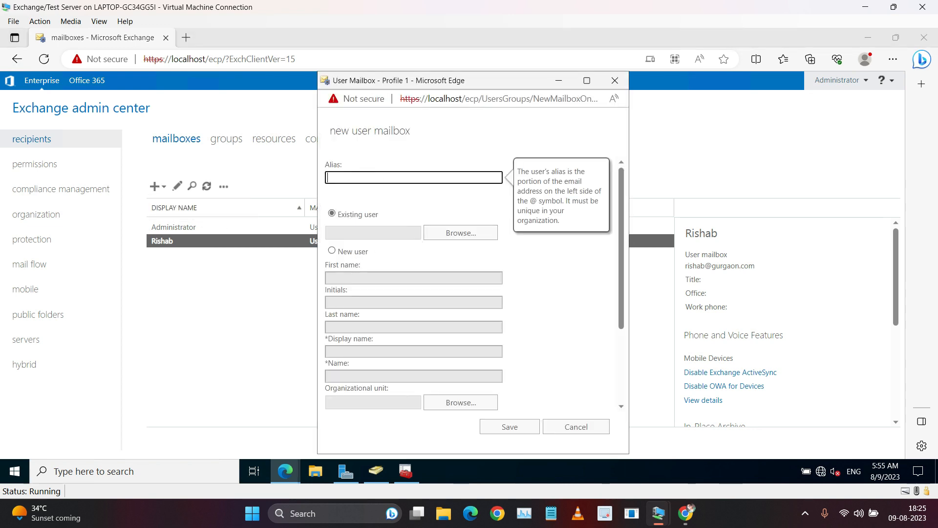
left_click(452, 233)
left_click(369, 204)
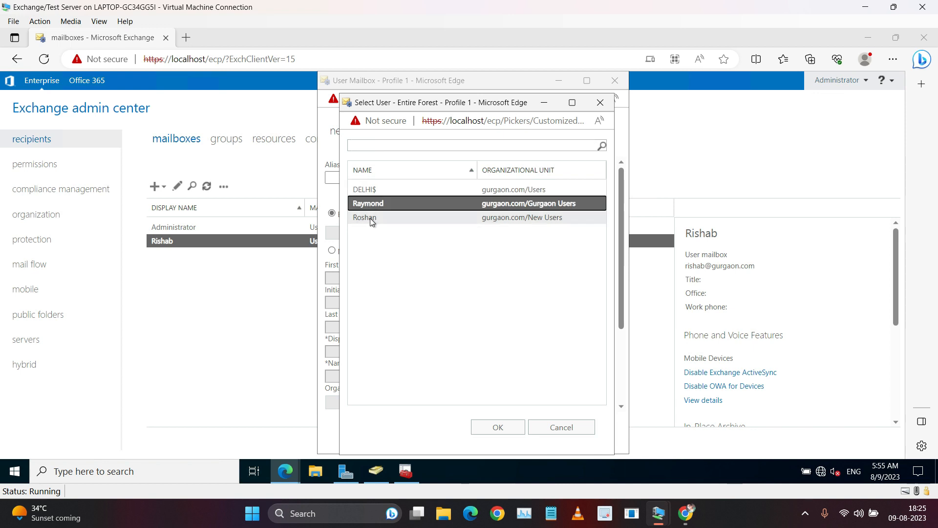
left_click(370, 218)
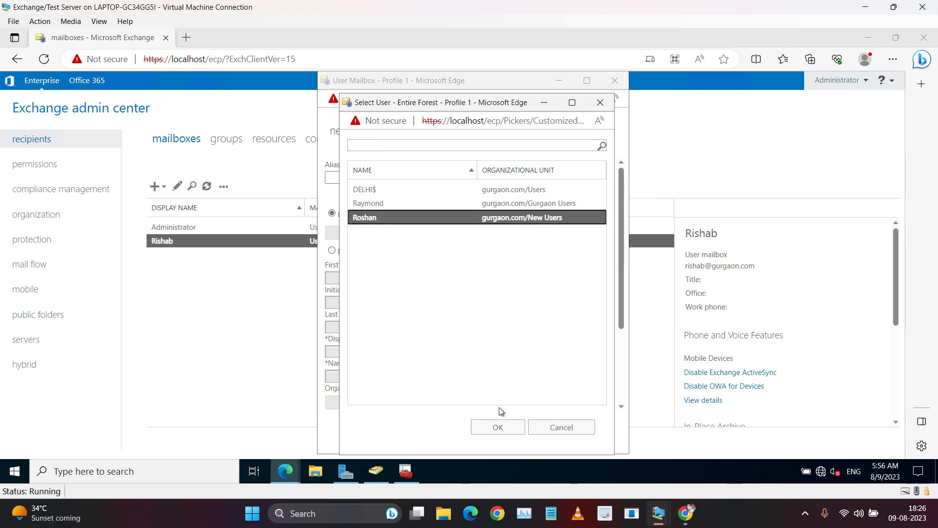
left_click(501, 428)
left_click(512, 428)
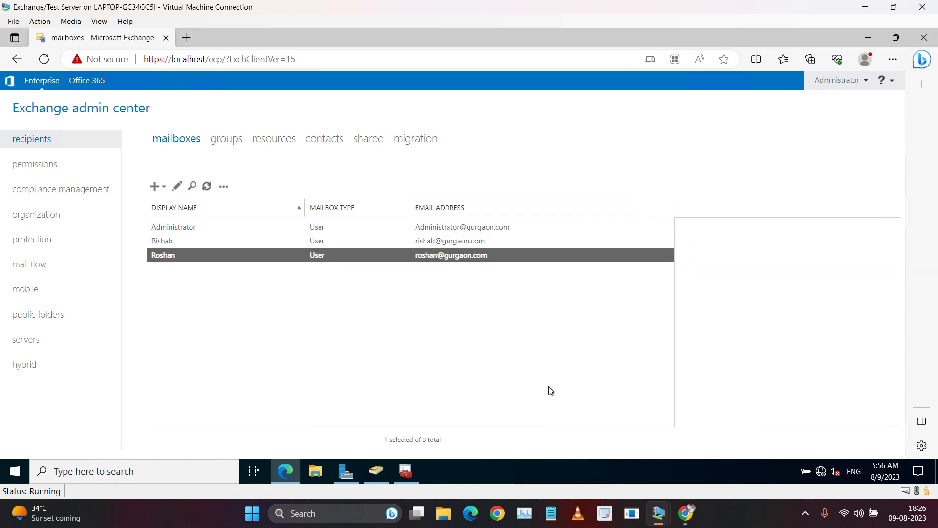
left_click(349, 311)
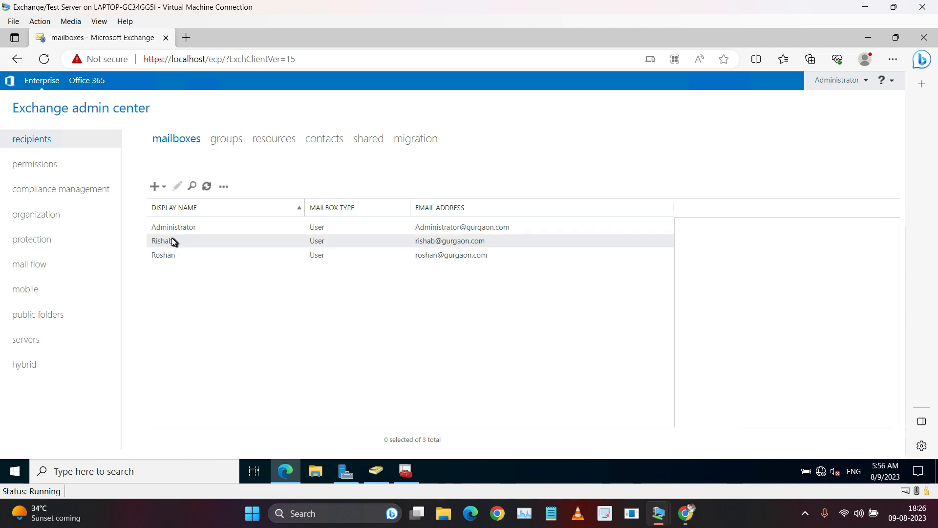
left_click(180, 257)
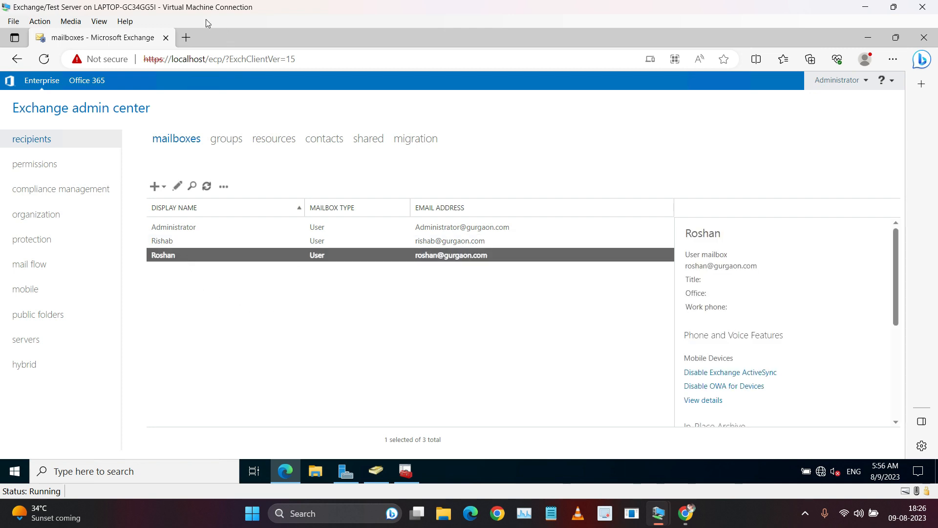
Step: Open the Outlook web sign-in page at exchange.gurgaon.com/owa in a new browser tab and highlight the domain name in its address
left_click(186, 39)
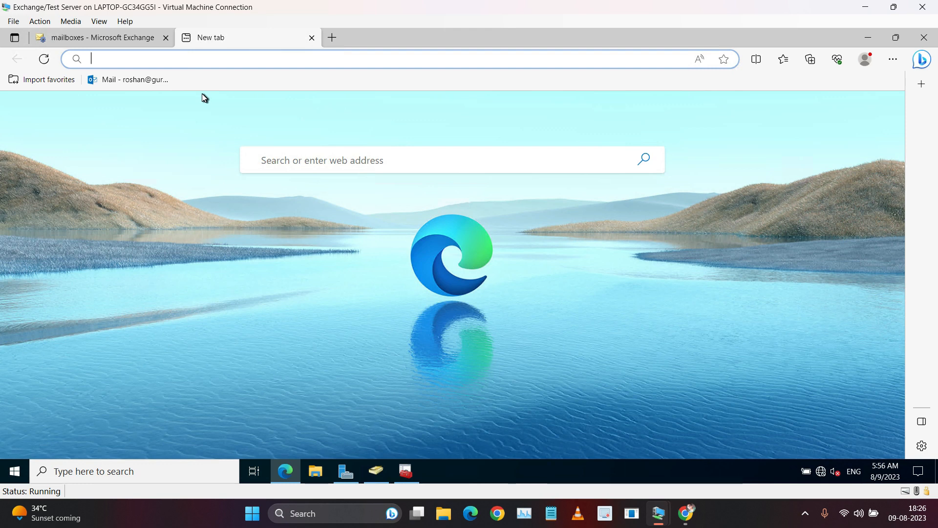
type("e")
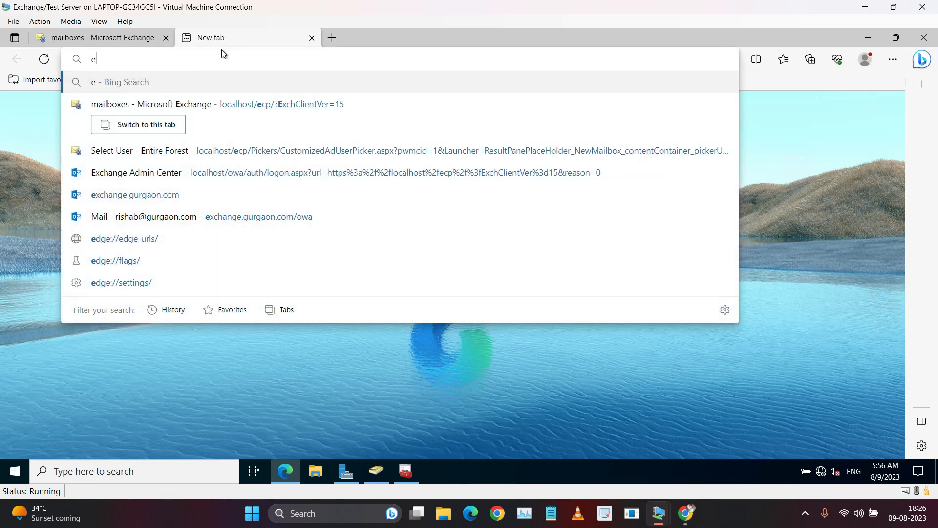
left_click(263, 219)
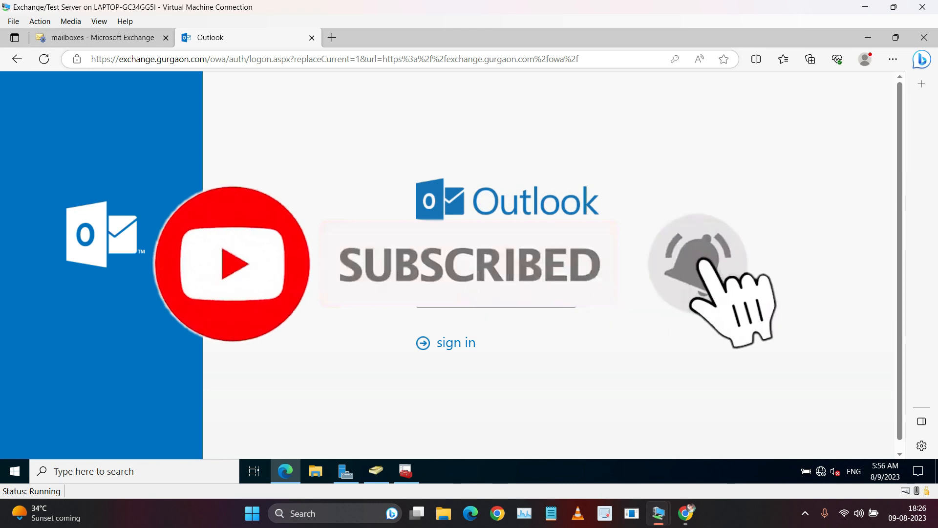
left_click_drag(119, 59, 188, 59)
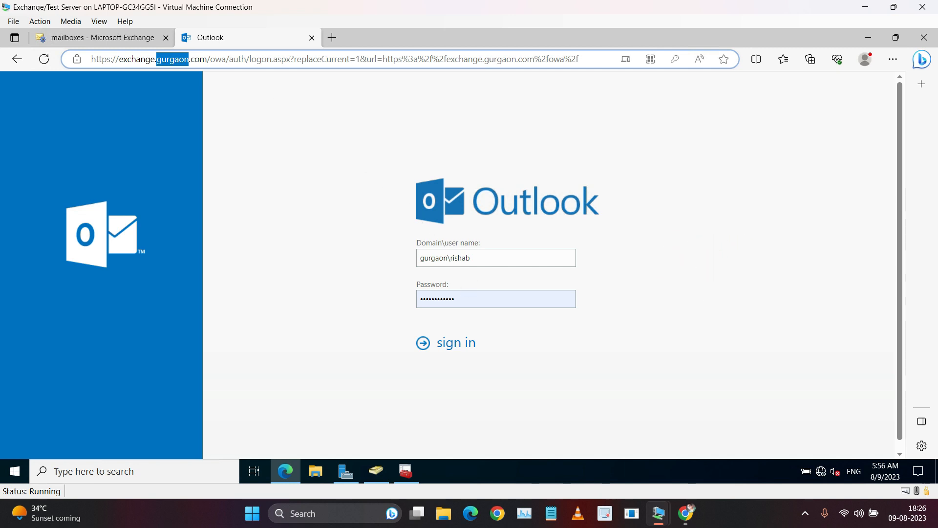
Step: Sign in to the first new user's Outlook mailbox with the saved domain user name and account password
left_click(467, 259)
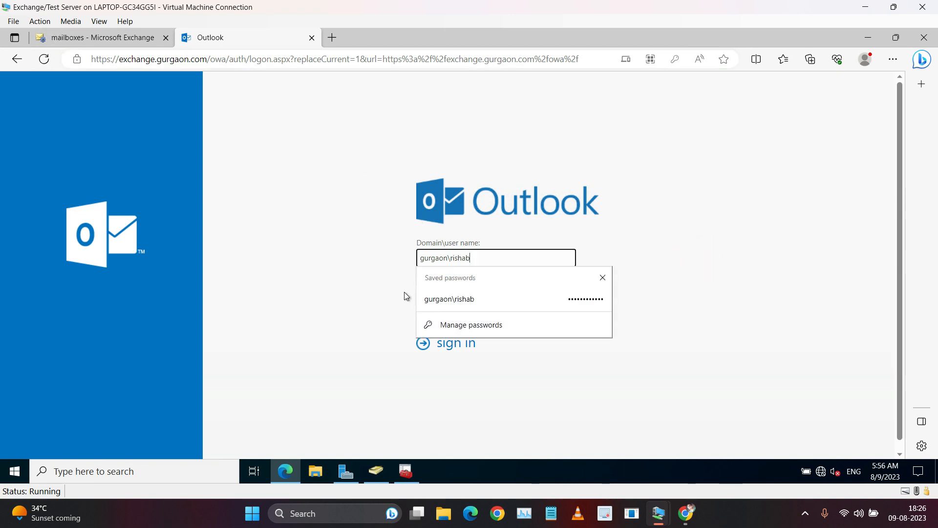
left_click(367, 272)
double_click(451, 299)
left_click(351, 307)
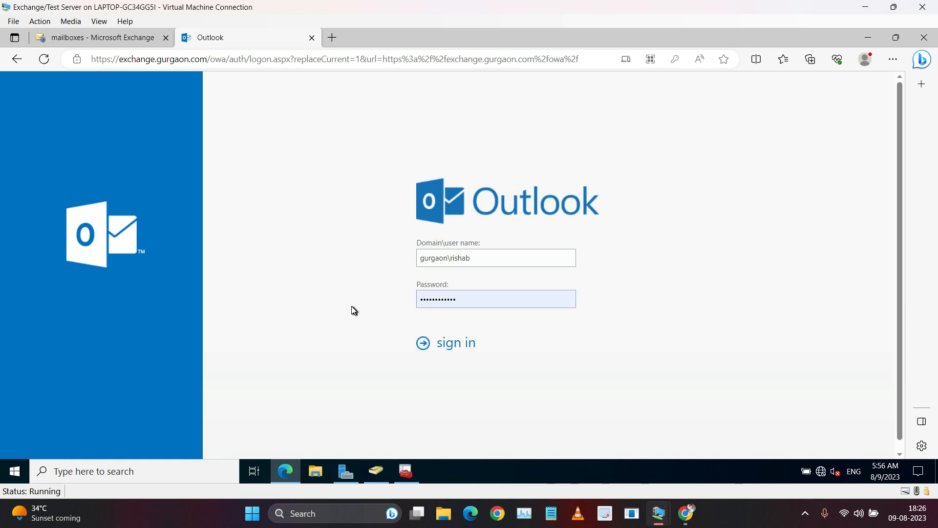
left_click(450, 344)
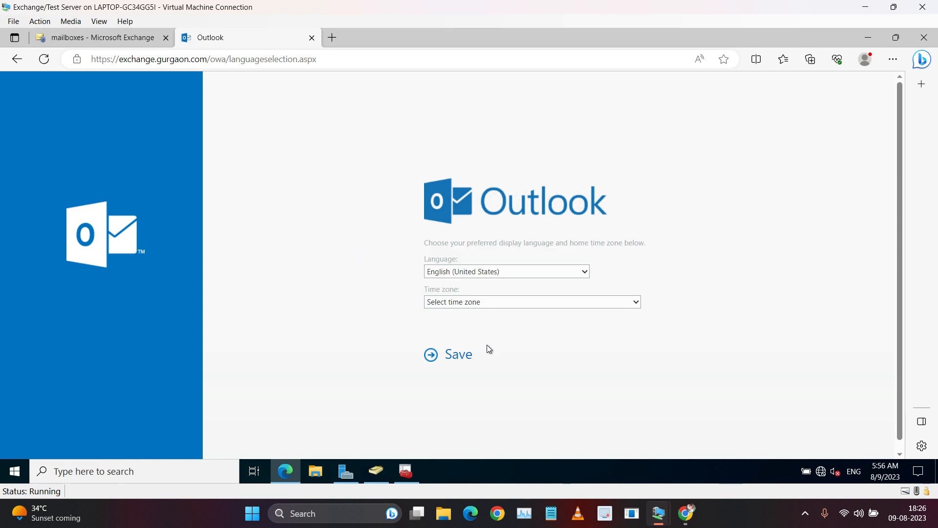
Step: Set the Outlook mailbox's home time zone to (UTC+05:30) Chennai, Kolkata, Mumbai, New Delhi
left_click(459, 302)
scroll(523, 191, "down", 15)
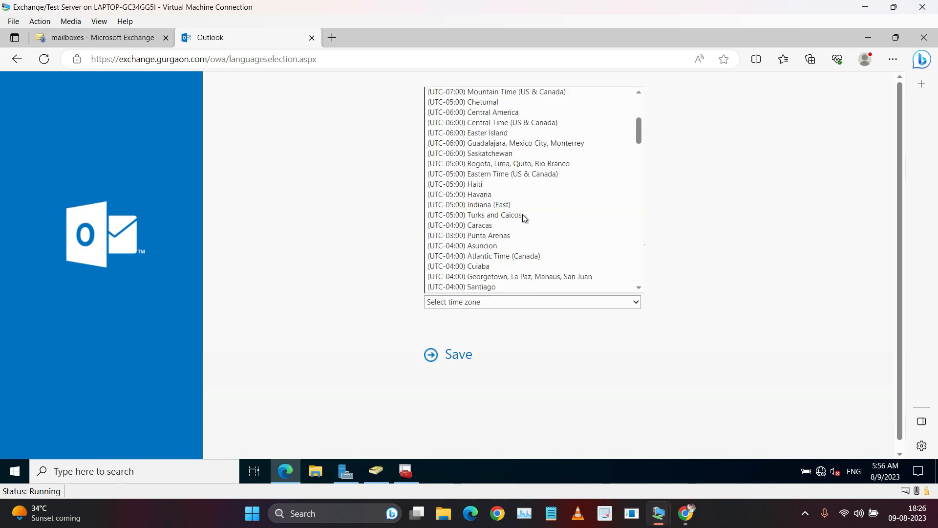
scroll(508, 199, "down", 15)
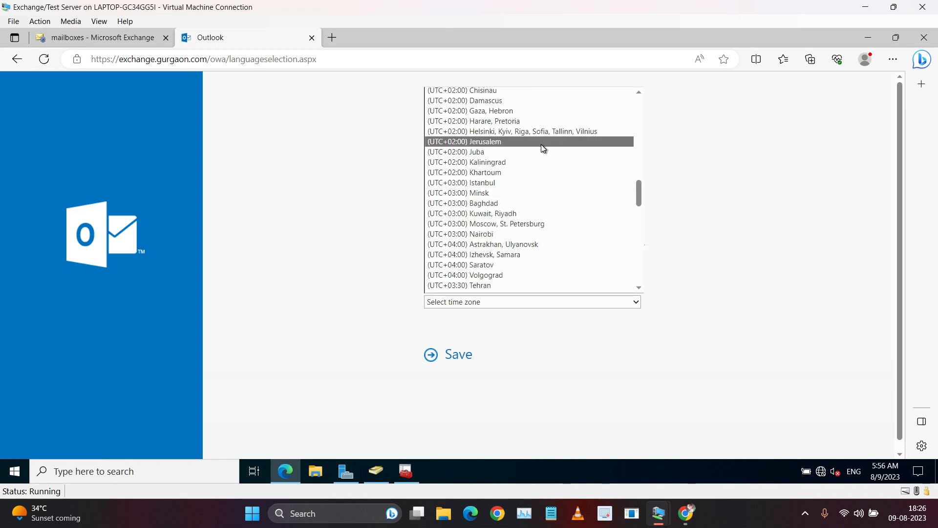
scroll(528, 204, "down", 4)
left_click(537, 121)
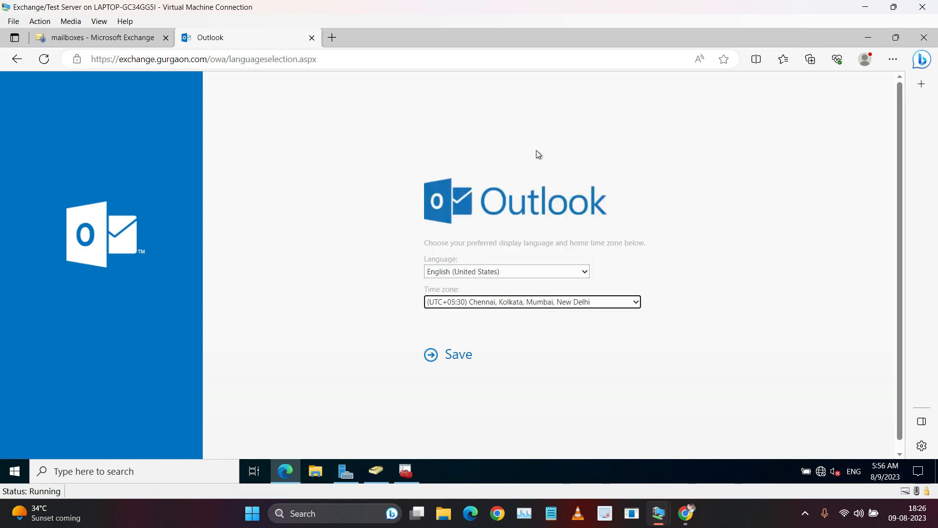
Step: Save the language and time zone settings for the first new user's mailbox, and view the signed-in account's details
left_click(457, 354)
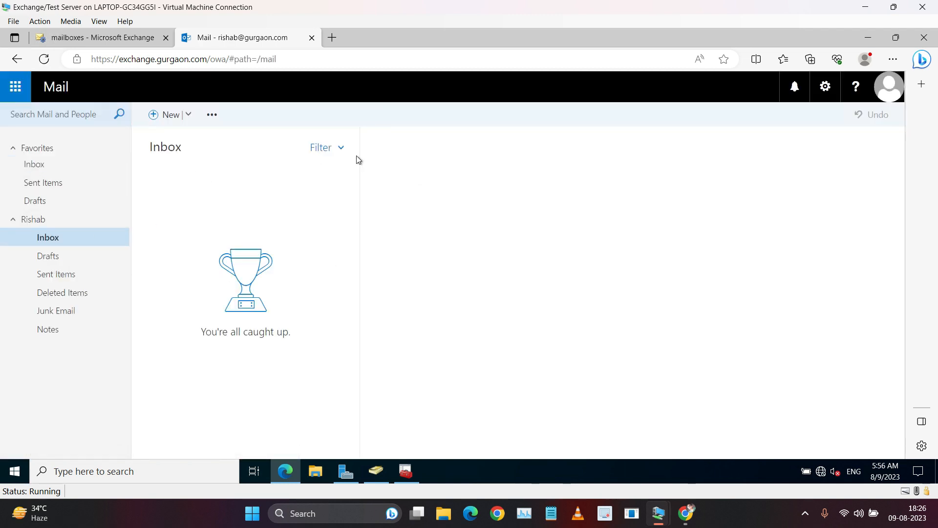
left_click(889, 86)
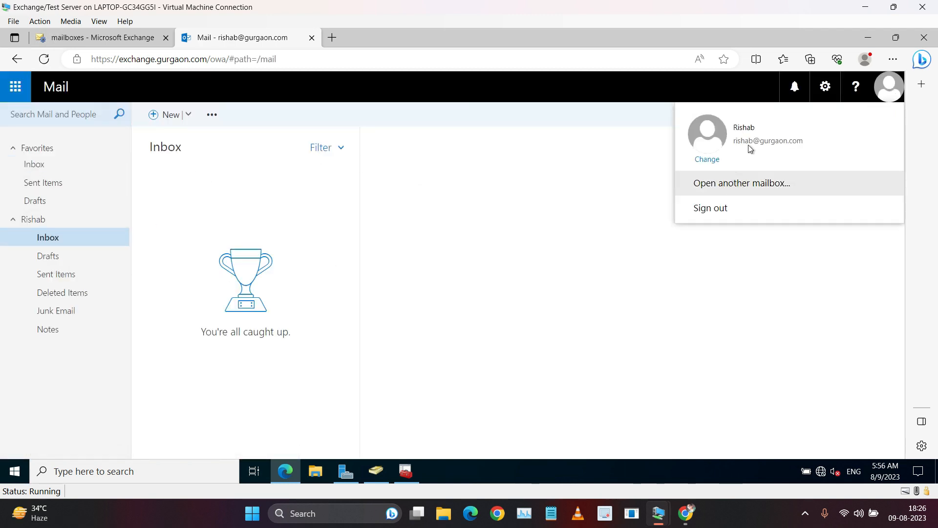
left_click(539, 175)
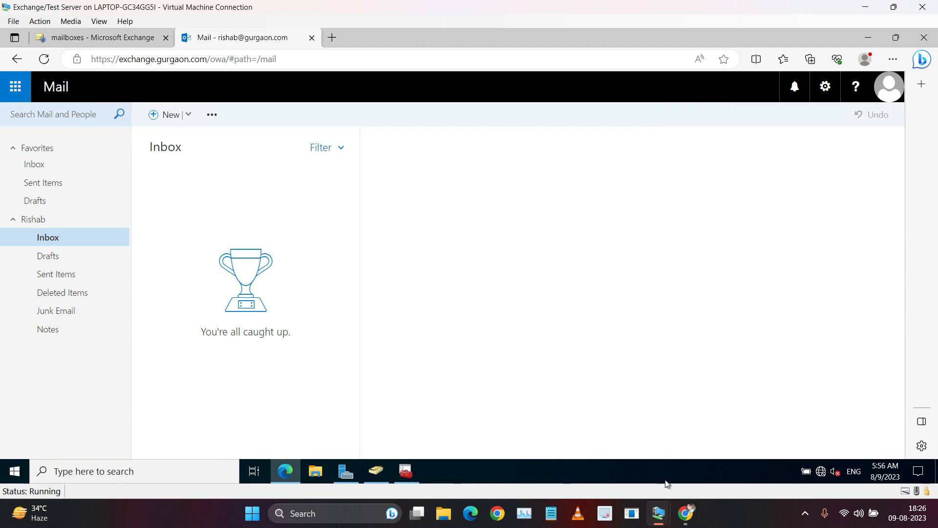
Step: Switch to the PDC virtual machine and open the bookmarked Outlook mail page in Microsoft Edge
mouse_move(682, 514)
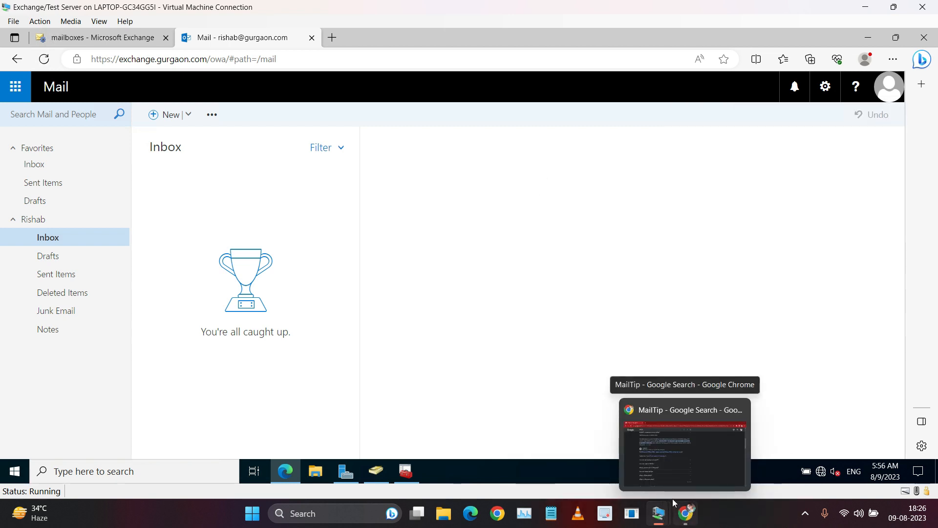
left_click(702, 445)
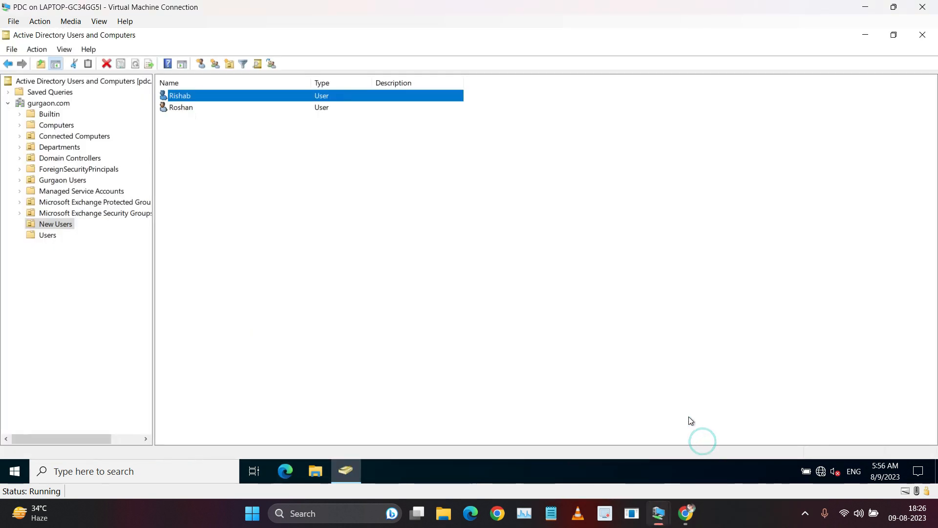
left_click(298, 470)
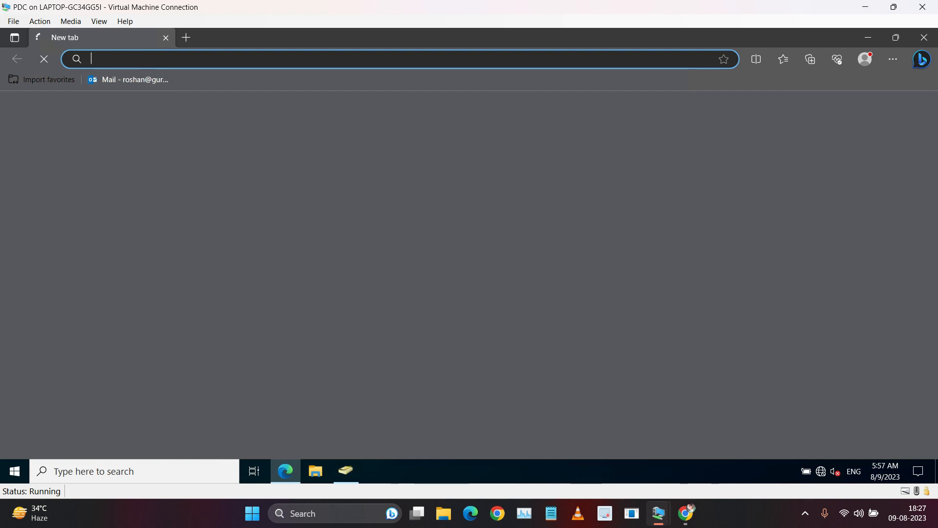
left_click(134, 78)
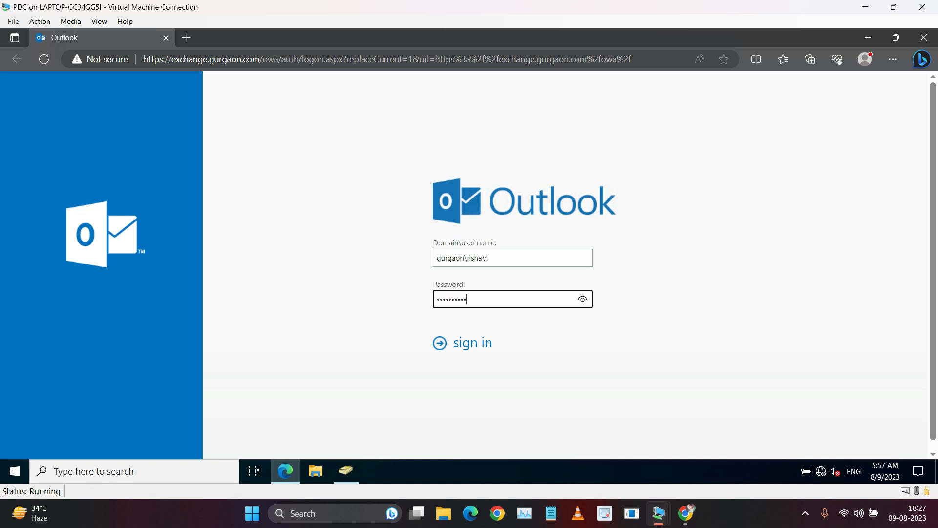
Step: Replace the saved user name with the second new user's under the gurgaon domain, and sign in to Outlook with the account password
left_click(474, 257)
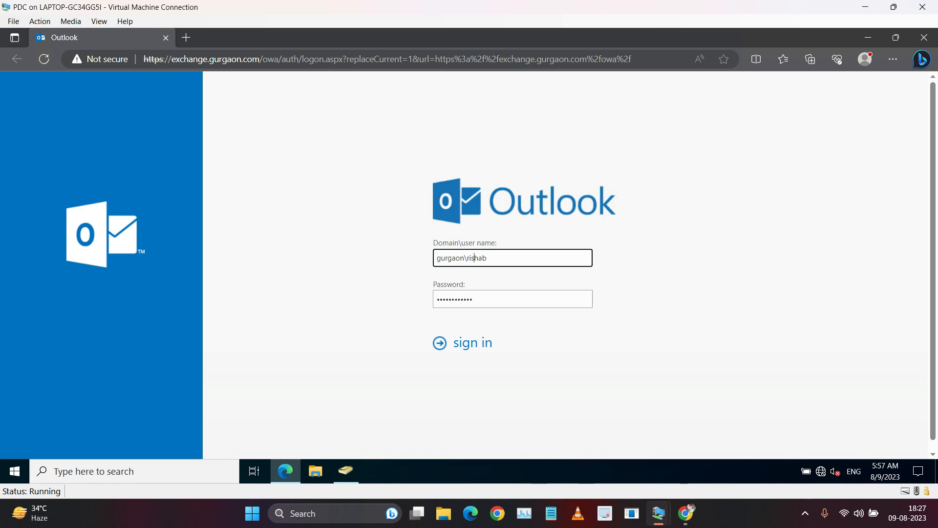
double_click(479, 258)
key("Return")
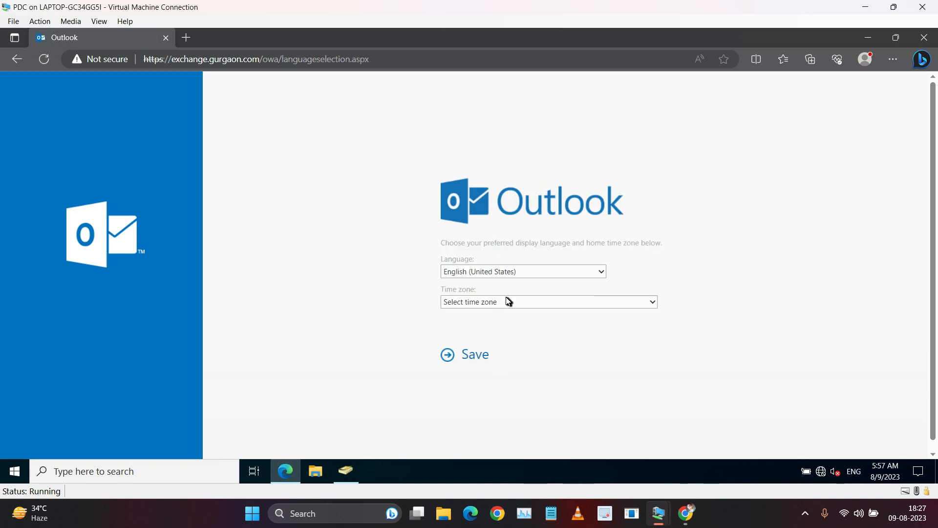
Step: Set the second user's home time zone to (UTC+05:30) Chennai, Kolkata, Mumbai, New Delhi and save the settings
left_click(507, 302)
scroll(549, 222, "down", 7)
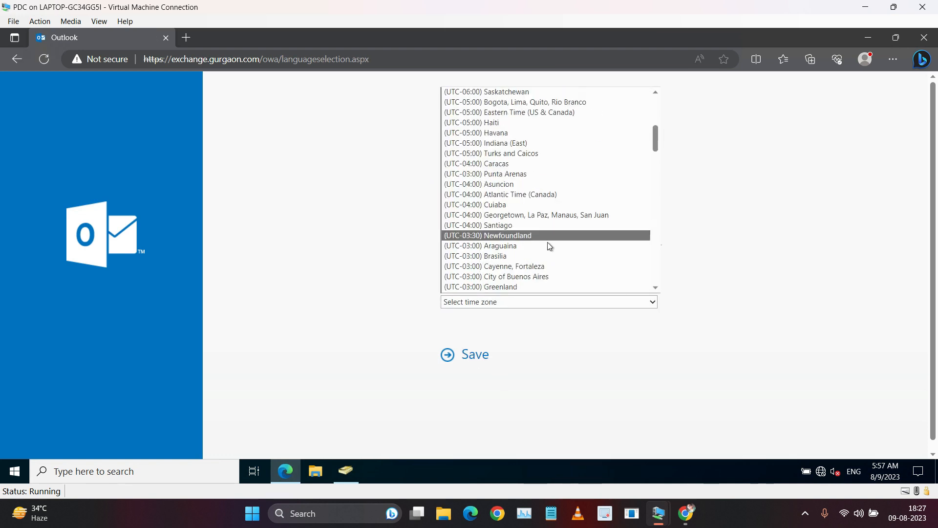
scroll(548, 245, "down", 13)
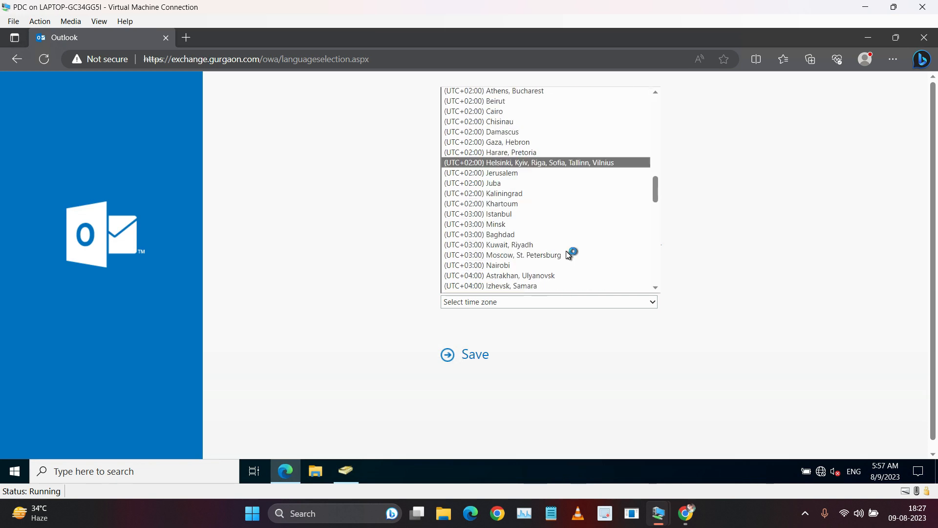
scroll(567, 255, "down", 8)
left_click(569, 190)
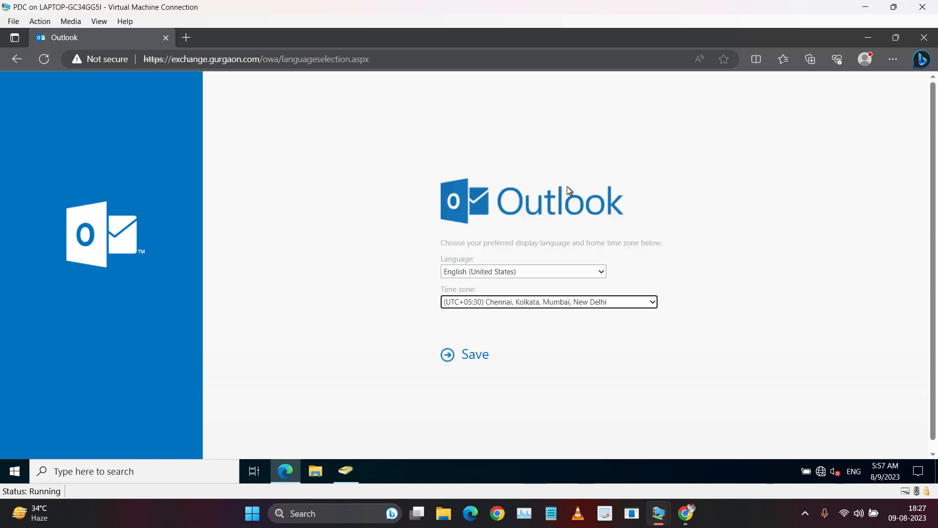
left_click(477, 356)
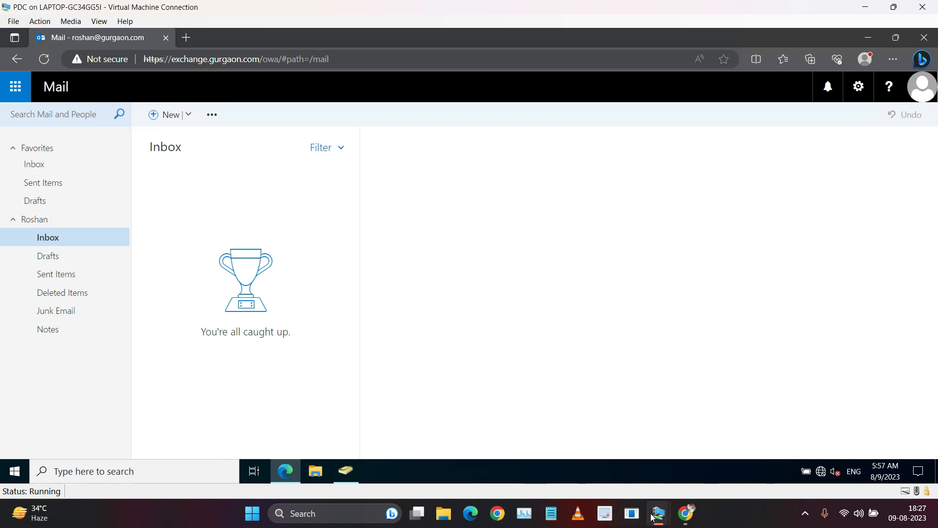
Step: Switch back to the Exchange/Test Server virtual machine and view the first new user's entry in the Exchange admin center mailbox list
mouse_move(657, 516)
left_click(608, 434)
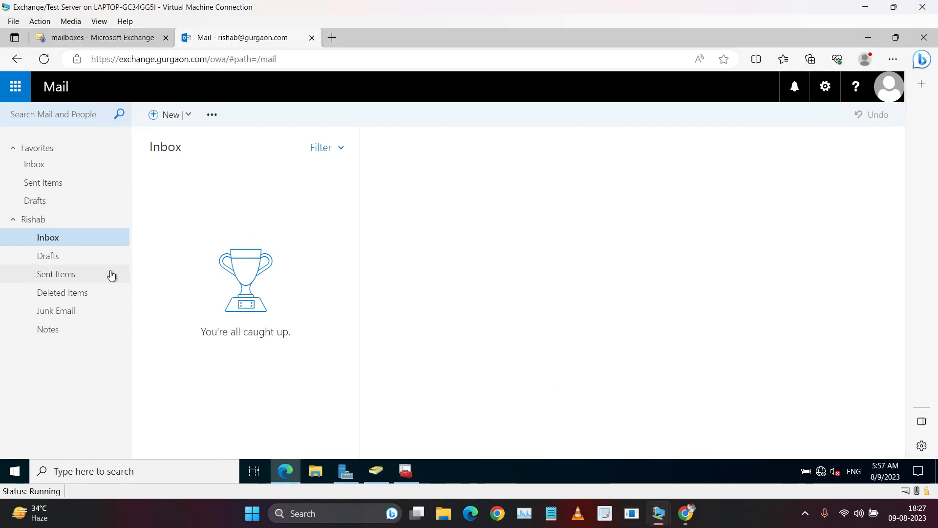
left_click(122, 37)
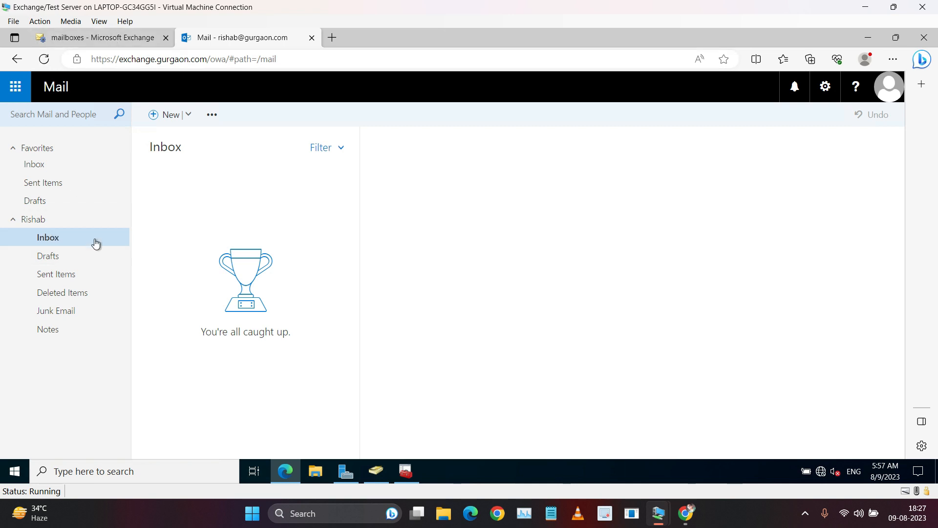
left_click(196, 243)
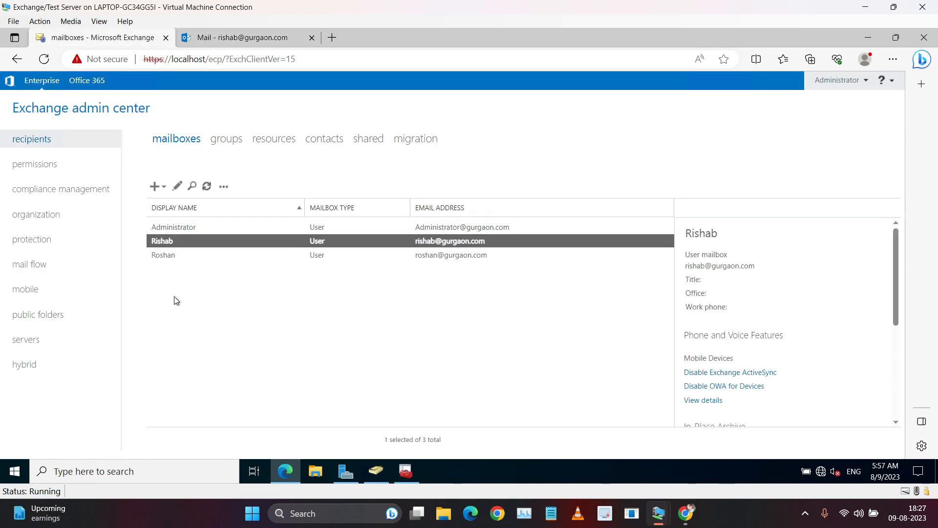
Step: Start a new message from the first user's Outlook mailbox and address it to the second new user
left_click(243, 37)
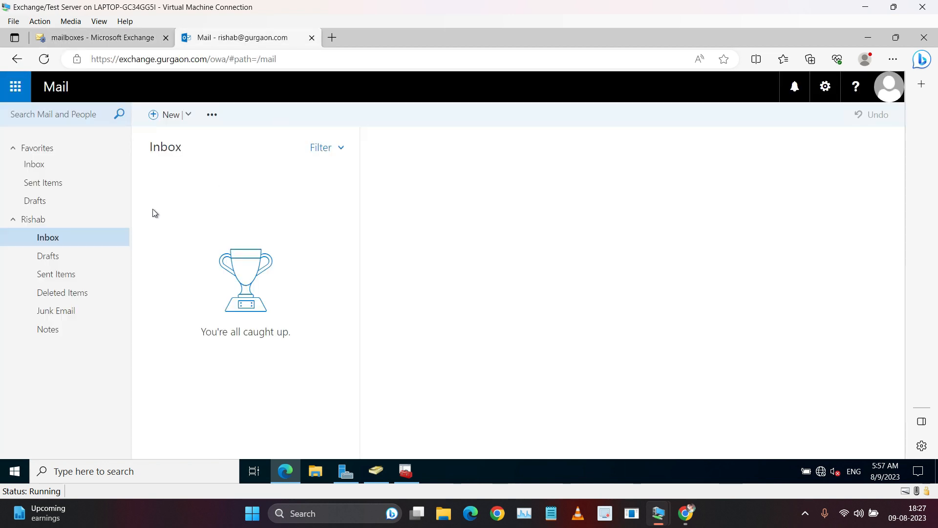
left_click(167, 115)
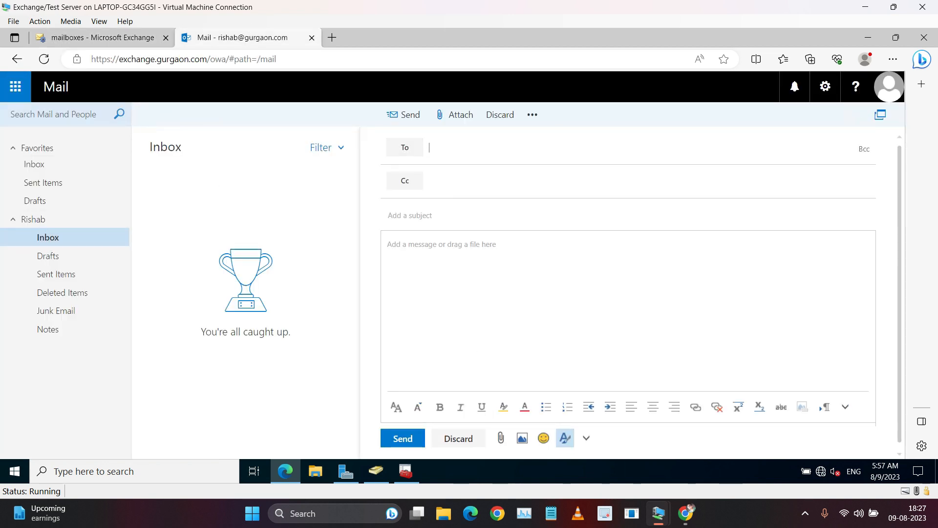
type("roshan")
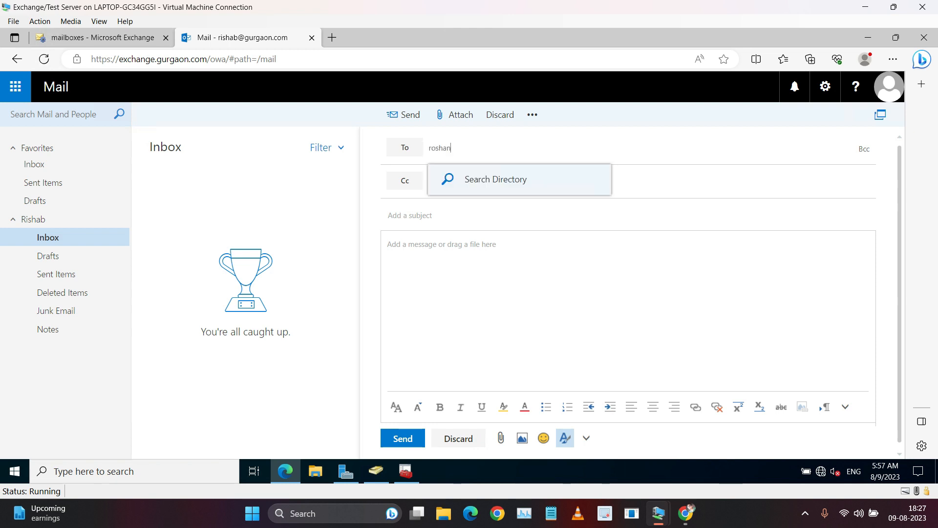
key("Return")
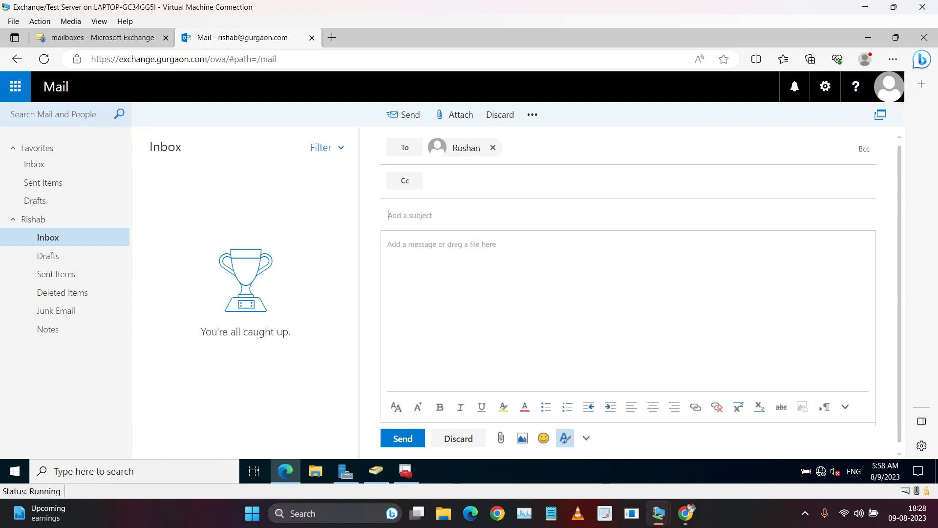
Step: Enter "Hi" plus the recipient's name as the subject and "this is test" as the message body, and send the message
type("Hi")
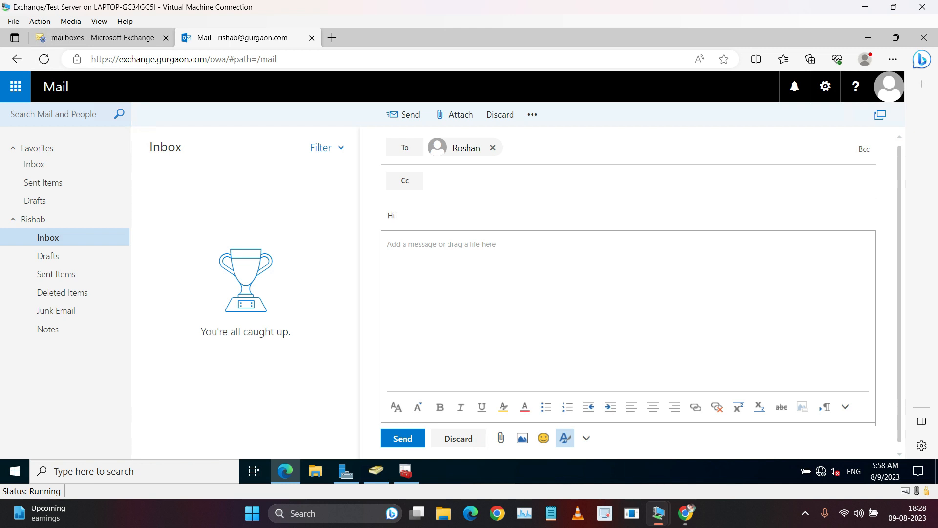
type(" Roshan")
left_click(391, 244)
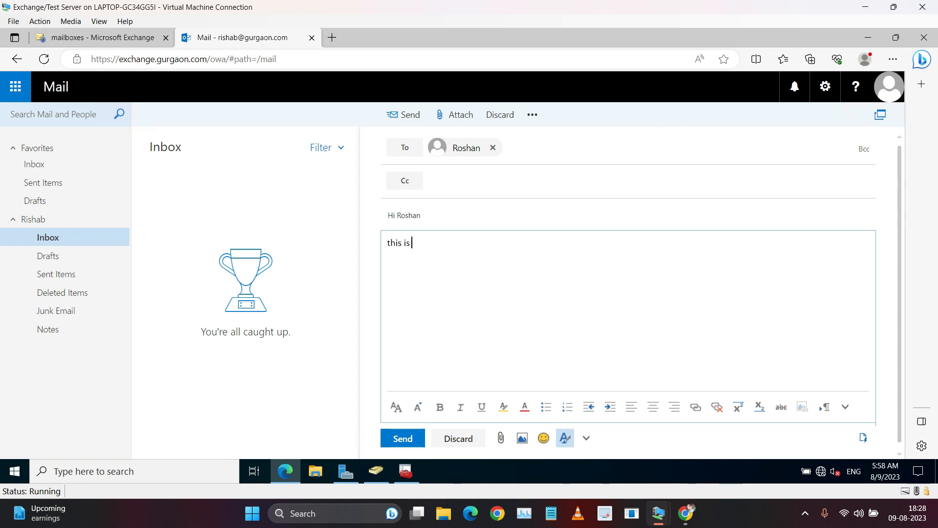
left_click(398, 440)
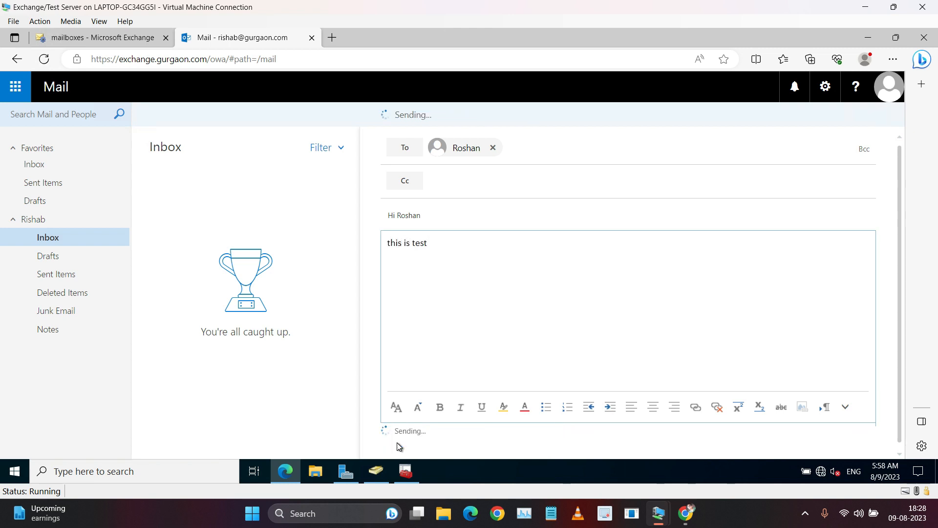
Step: Check the sender's Drafts folder, and reload the recipient's Inbox on the PDC virtual machine to look for the test message
left_click(72, 258)
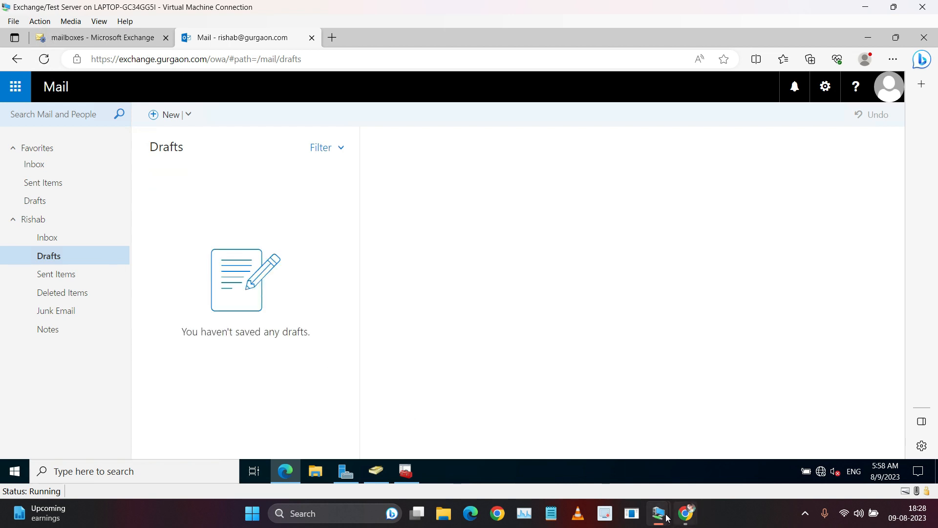
mouse_move(667, 518)
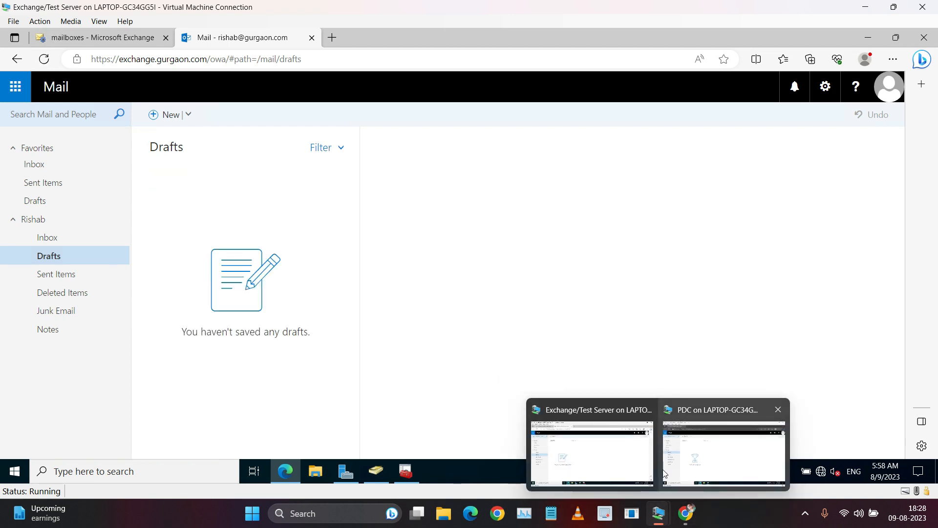
left_click(711, 456)
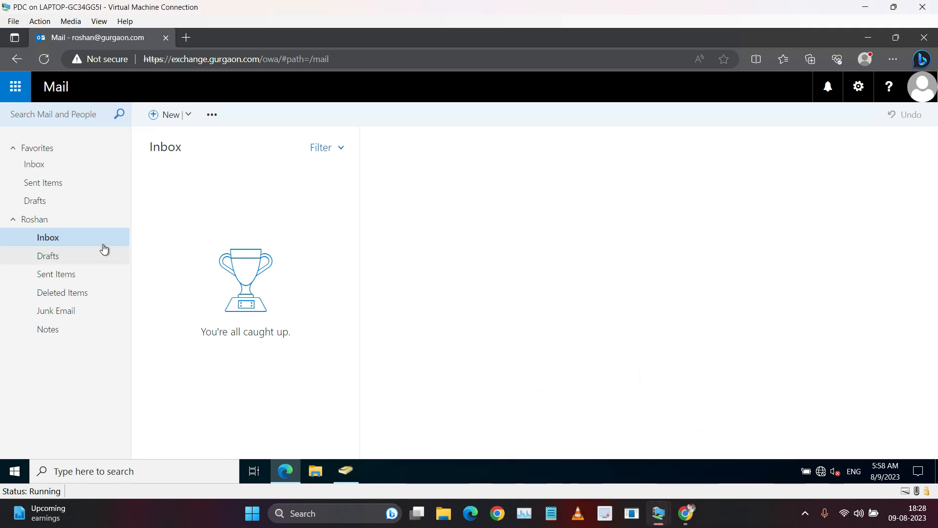
left_click(87, 239)
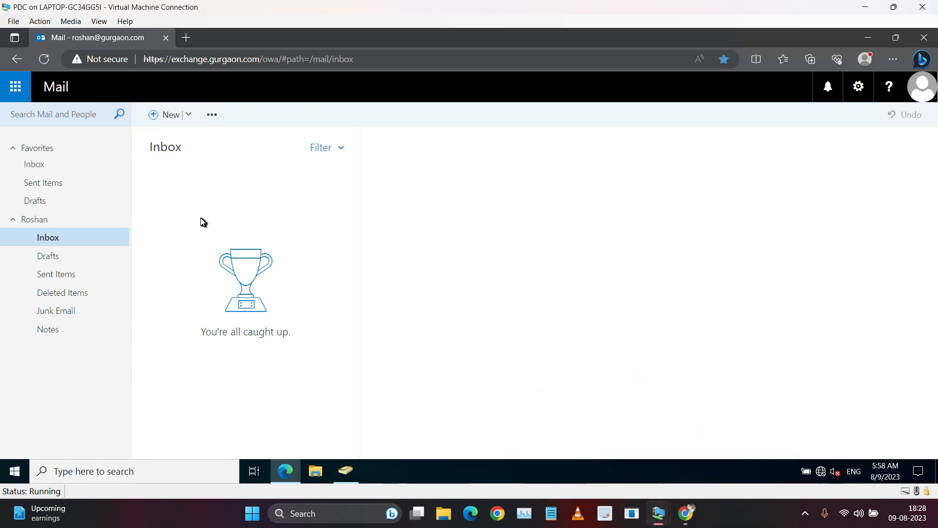
left_click(49, 163)
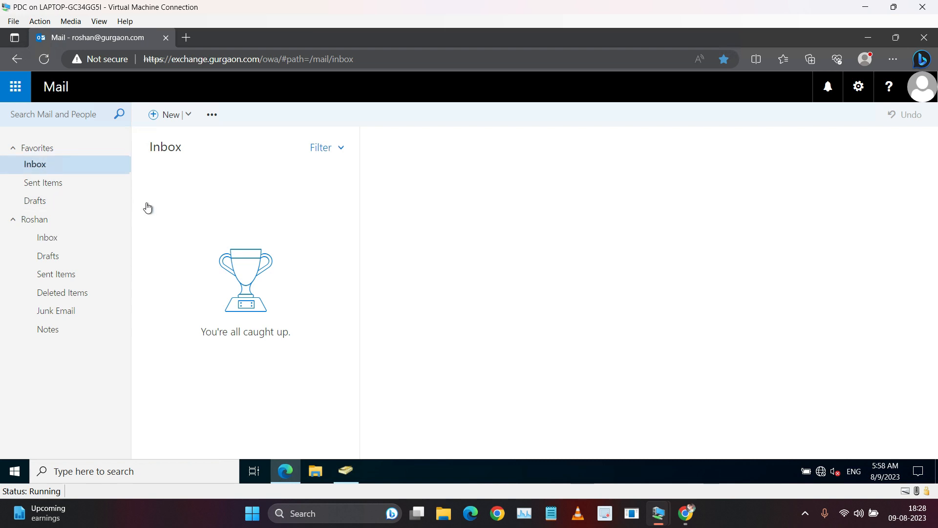
left_click(59, 237)
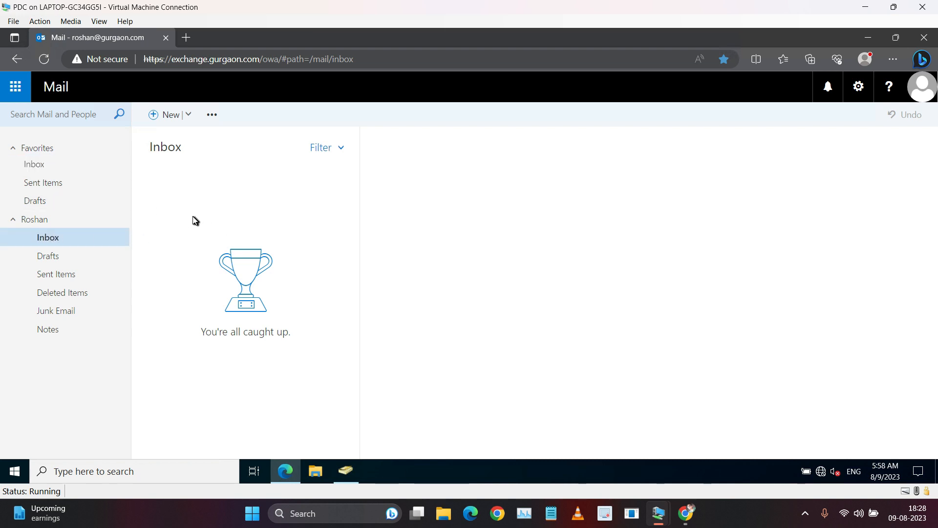
left_click(44, 59)
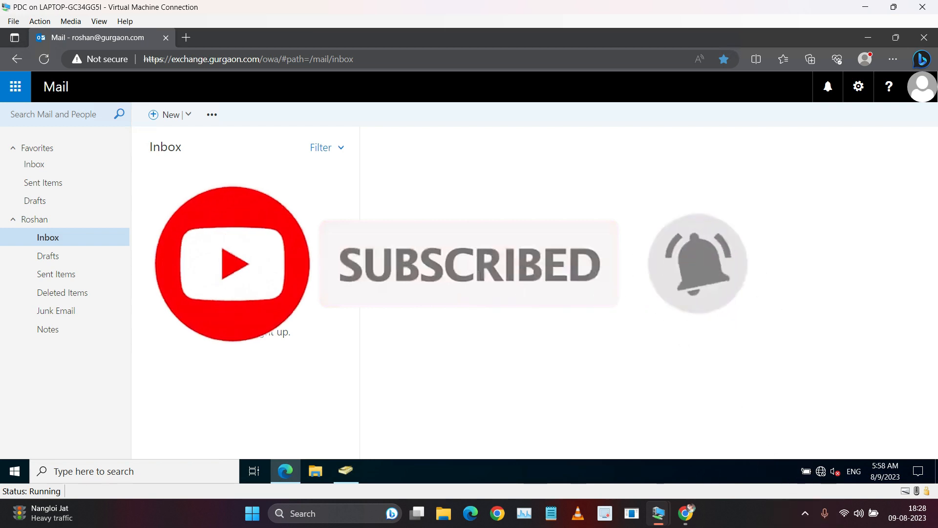
Step: Return to the sender's mailbox on the Exchange/Test Server virtual machine and open the test message in Sent Items
mouse_move(660, 516)
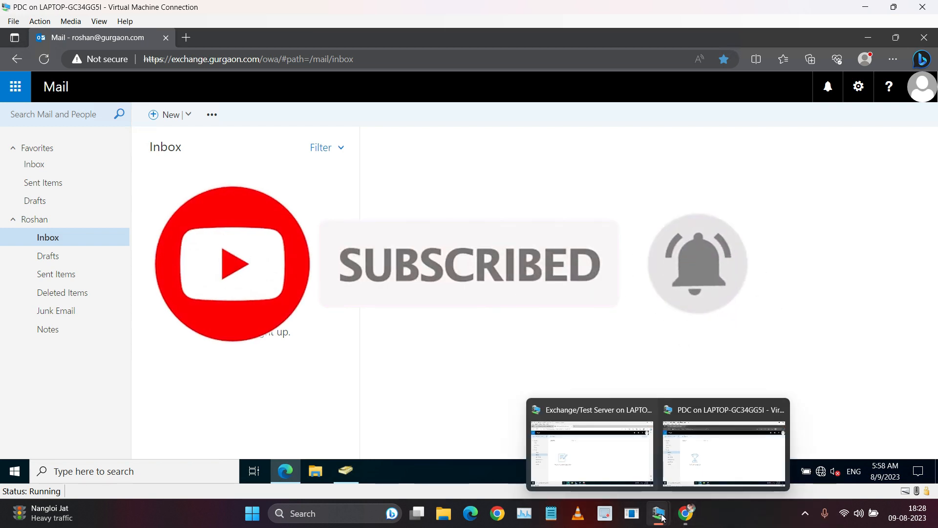
left_click(618, 441)
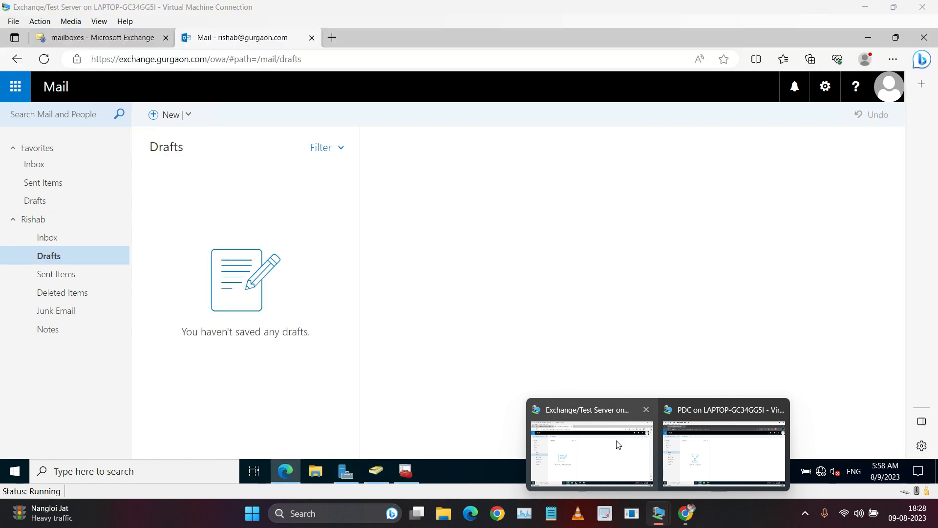
left_click(50, 276)
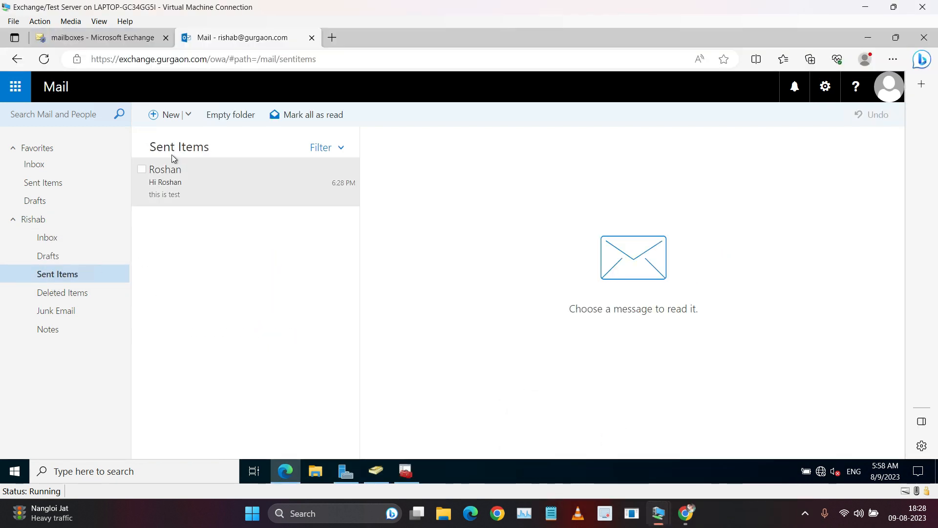
left_click(166, 190)
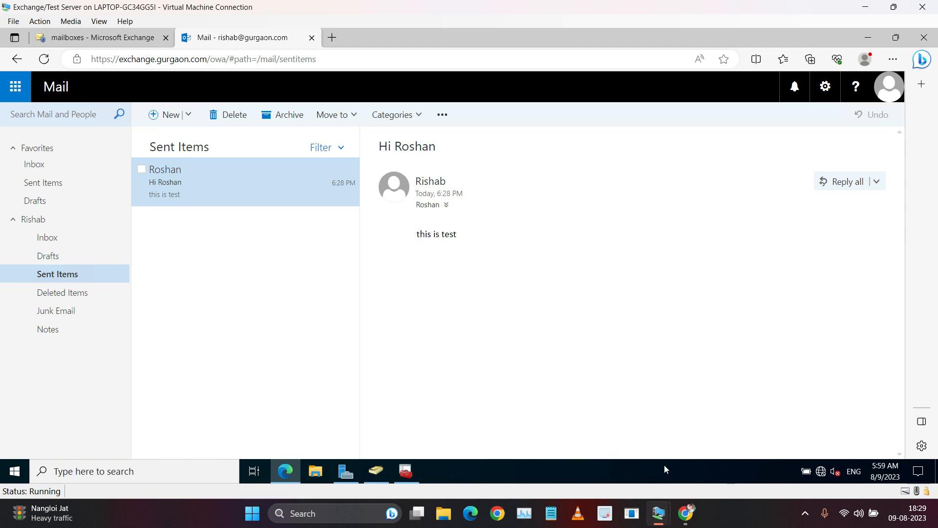
Step: Switch to the PDC virtual machine and check the recipient's Inbox for the test message, under both Favorites and the mailbox folders
mouse_move(660, 510)
left_click(724, 433)
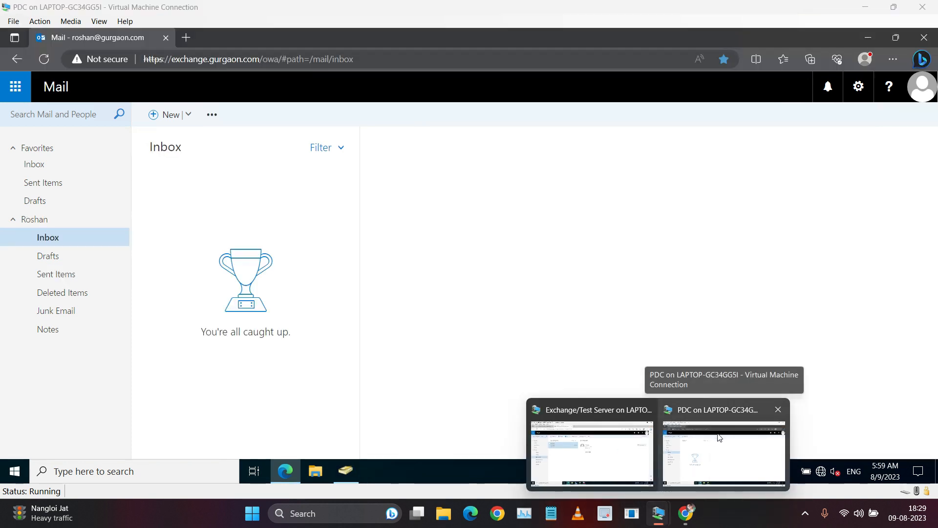
left_click(723, 433)
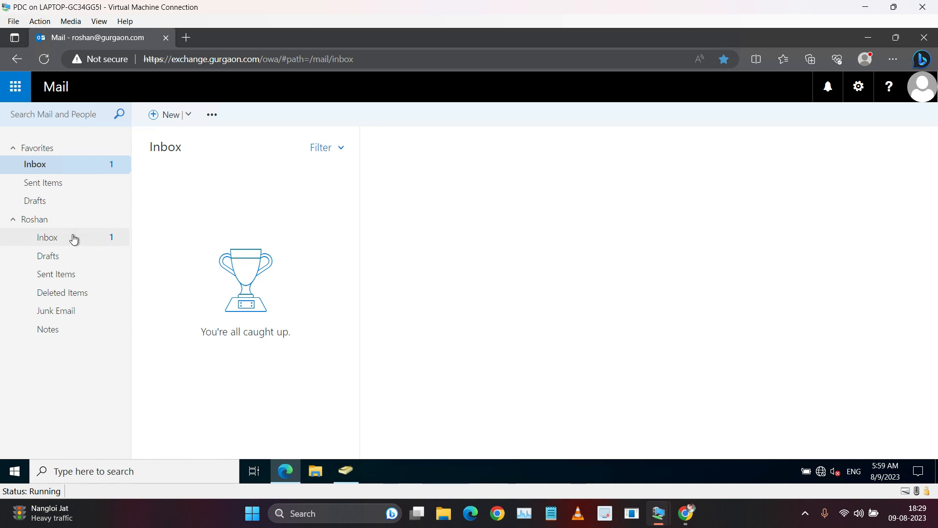
left_click(67, 166)
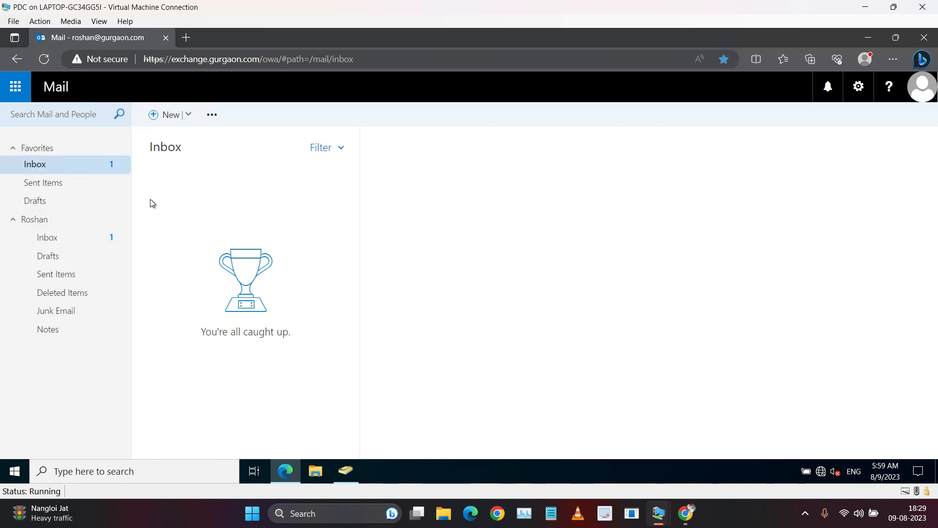
left_click(62, 239)
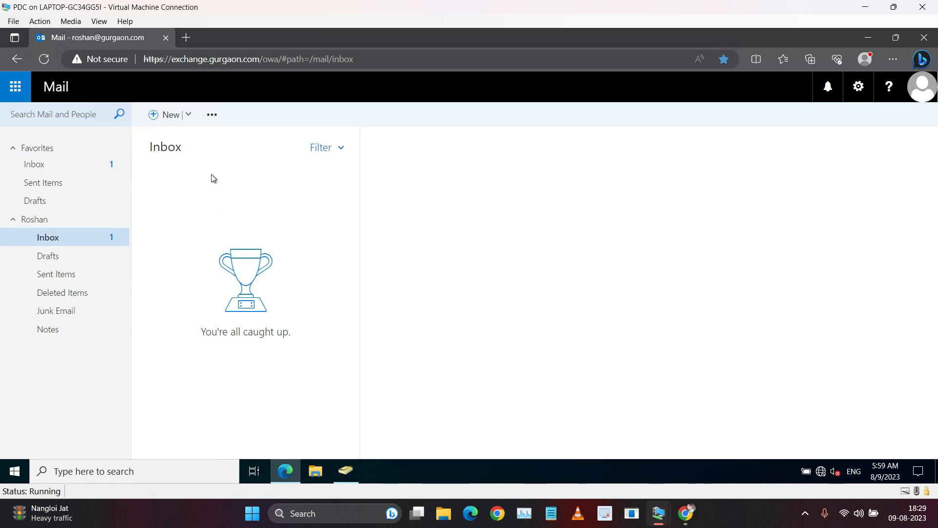
left_click(92, 170)
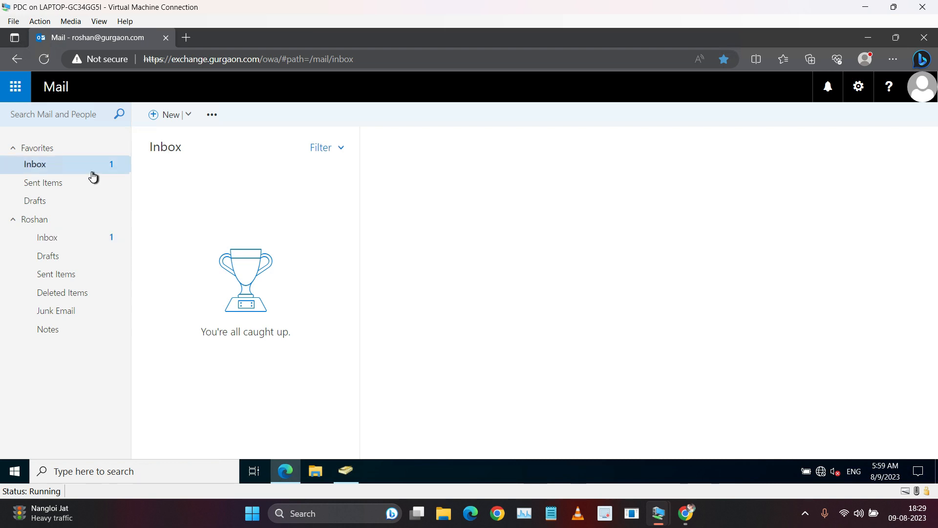
left_click(81, 239)
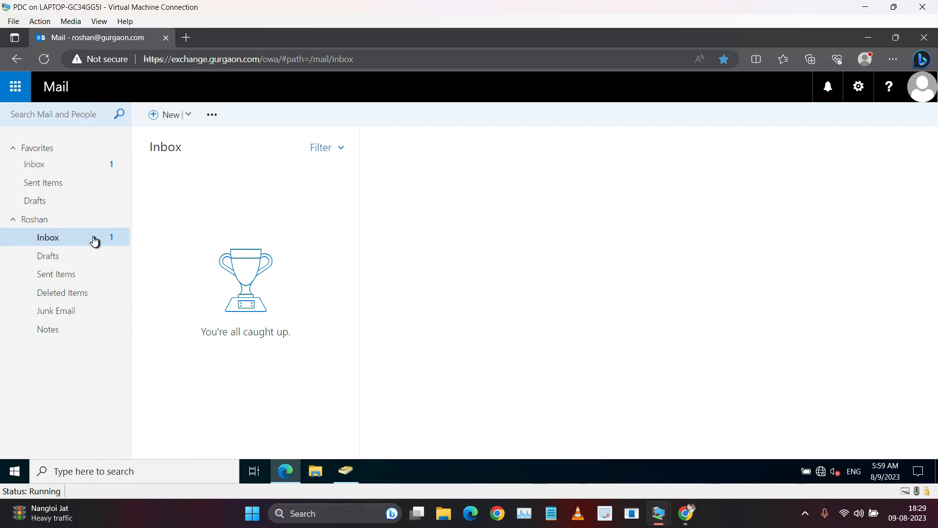
Step: Reload the recipient's mailbox, open the test message in the Inbox and read its body and sender
left_click(44, 58)
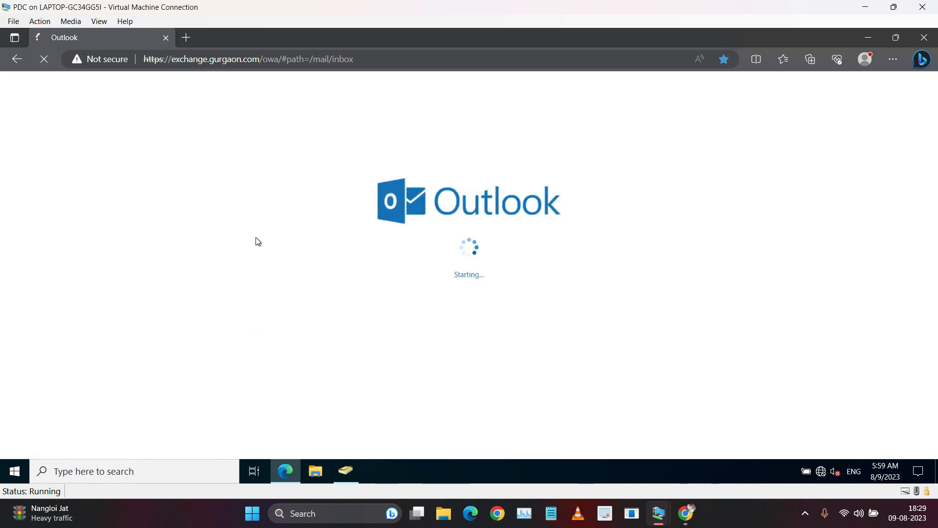
left_click(166, 187)
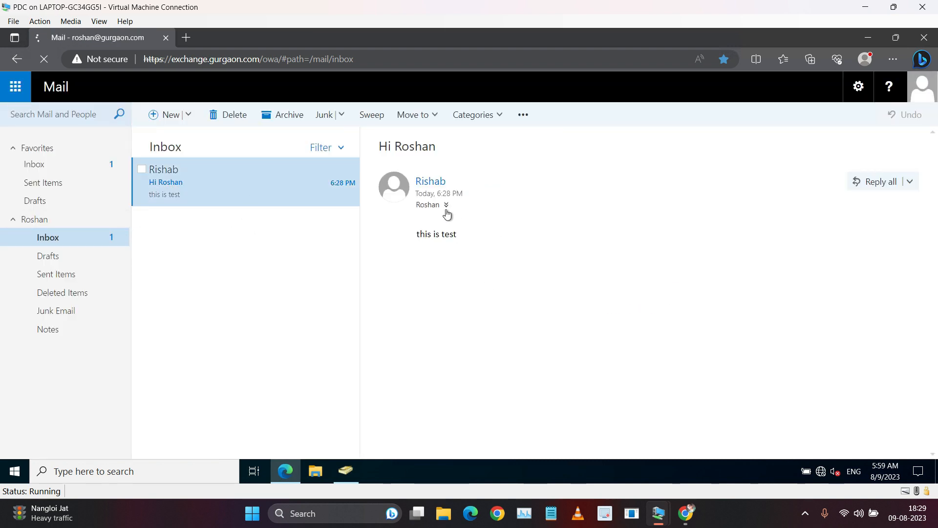
double_click(436, 235)
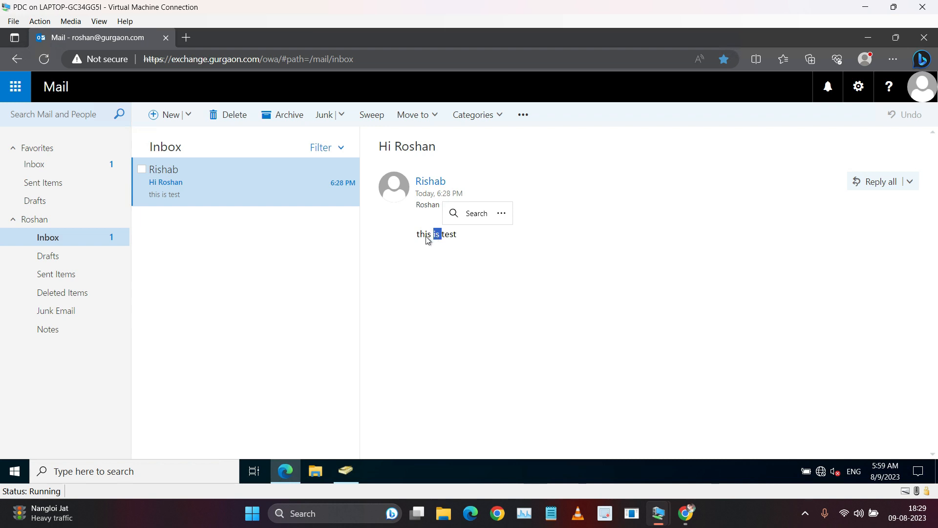
double_click(424, 235)
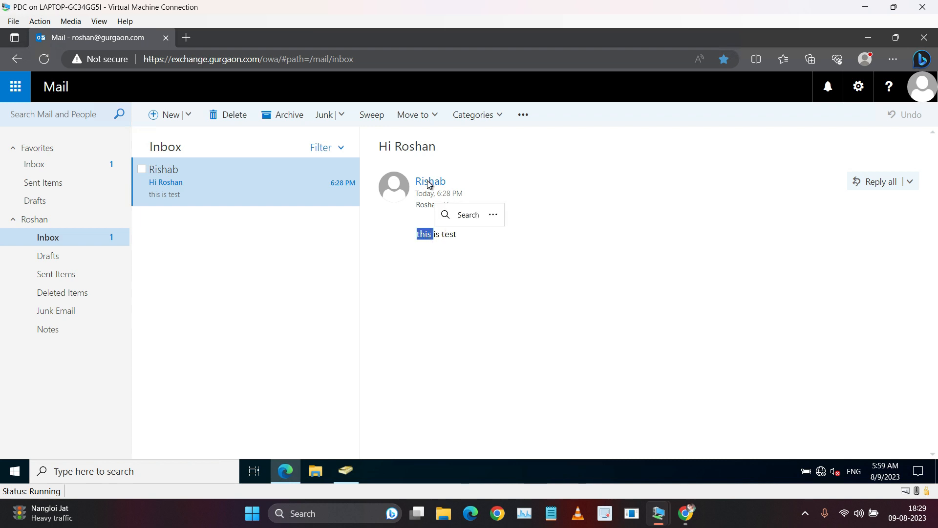
left_click(430, 264)
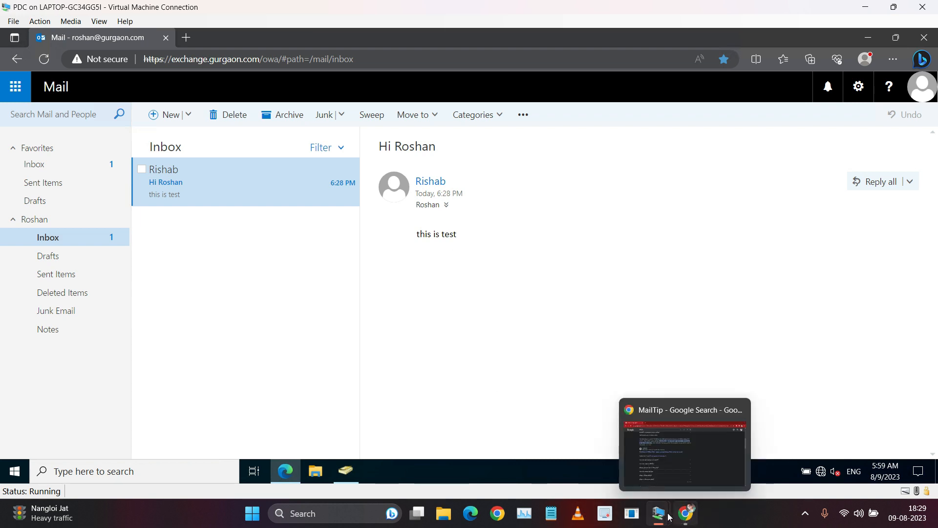
Step: Return to the Exchange/Test Server virtual machine and show the mailboxes list in the Exchange admin center
mouse_move(660, 512)
left_click(623, 442)
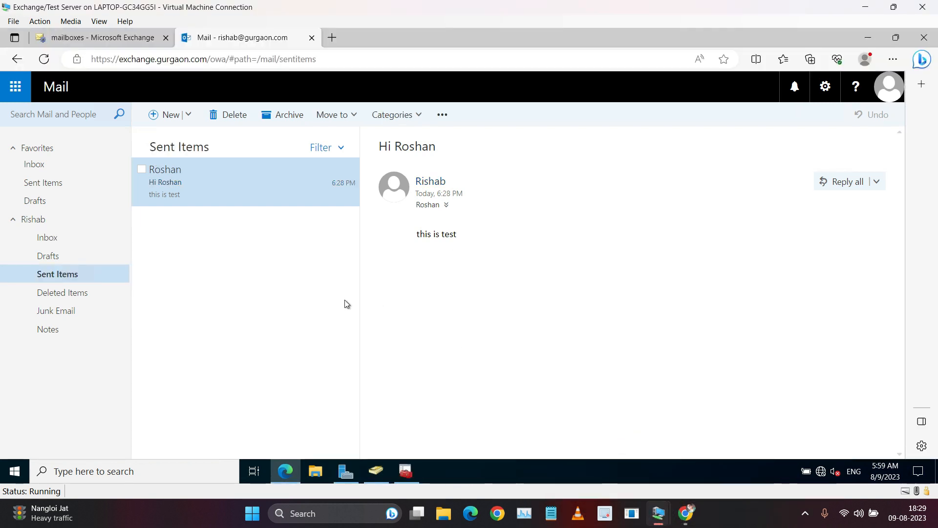
left_click(96, 42)
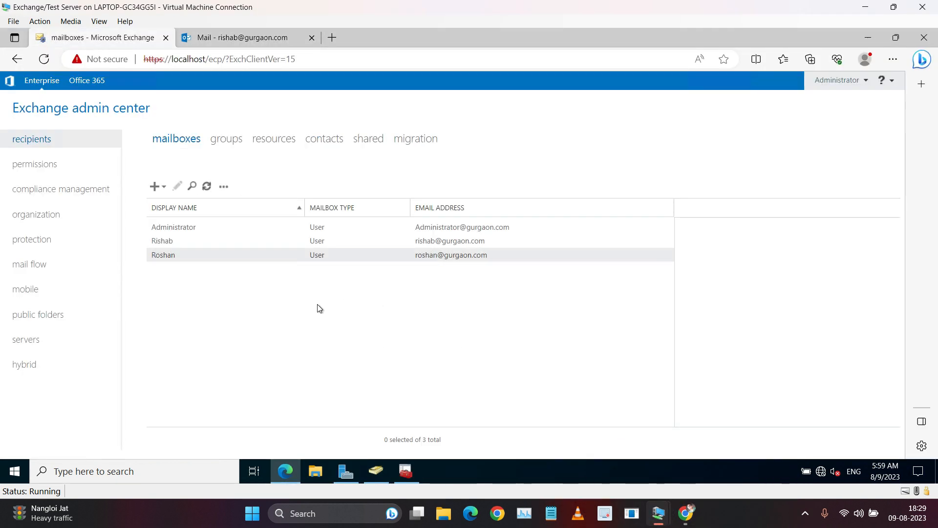